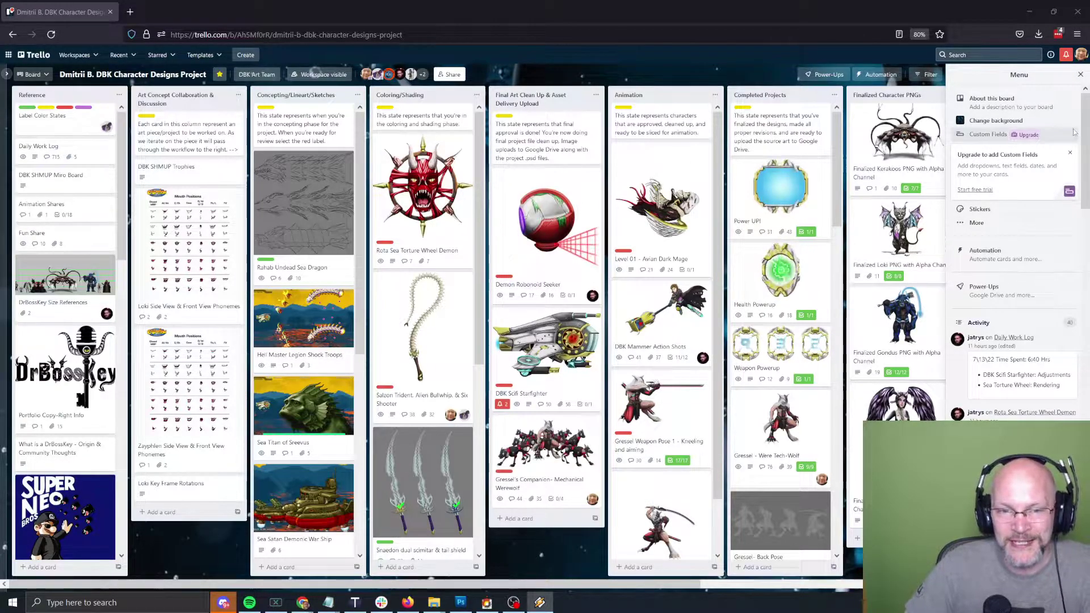
Open the Rota Sea Torture Wheel Demon card and view the original gameplay screenshot image.png at the start of its activity history.
{"action": "left_click", "coordinate": [454, 192]}
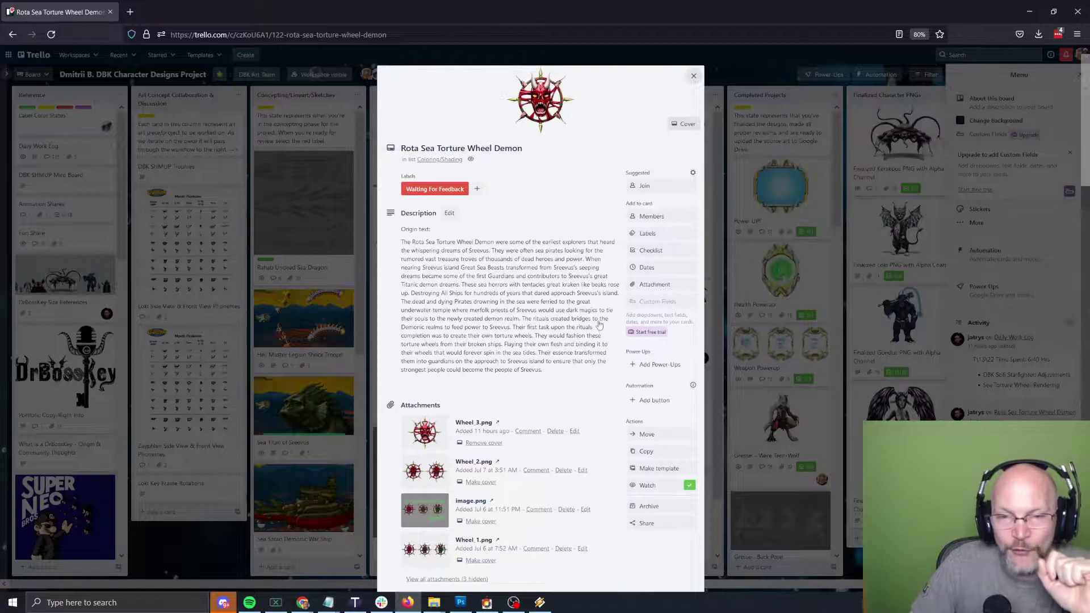
{"action": "scroll", "coordinate": [599, 325], "scroll_direction": "down", "scroll_amount": 15}
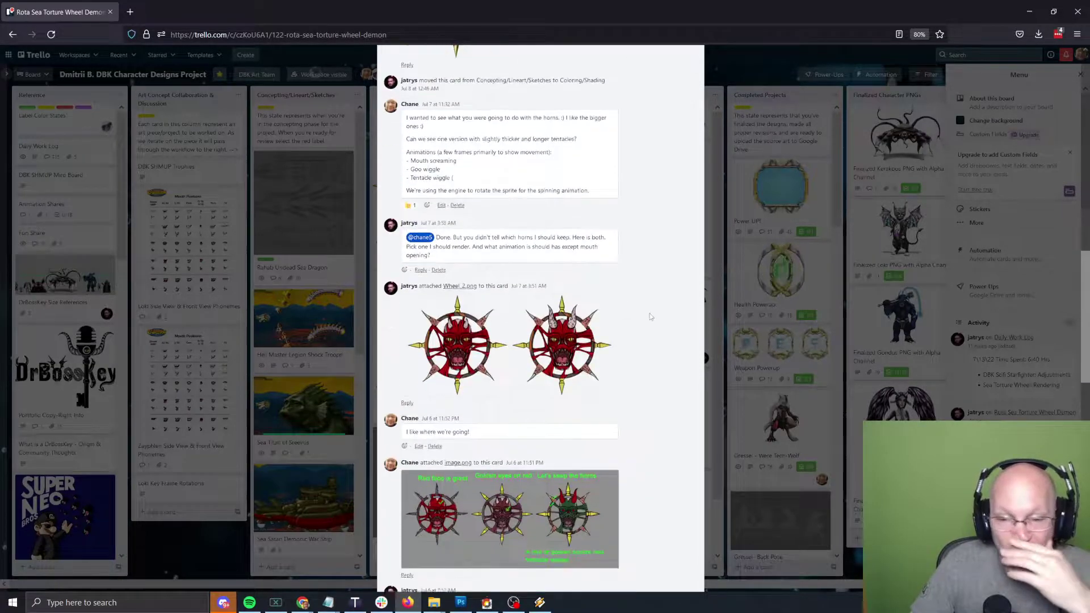
{"action": "scroll", "coordinate": [651, 316], "scroll_direction": "down", "scroll_amount": 10}
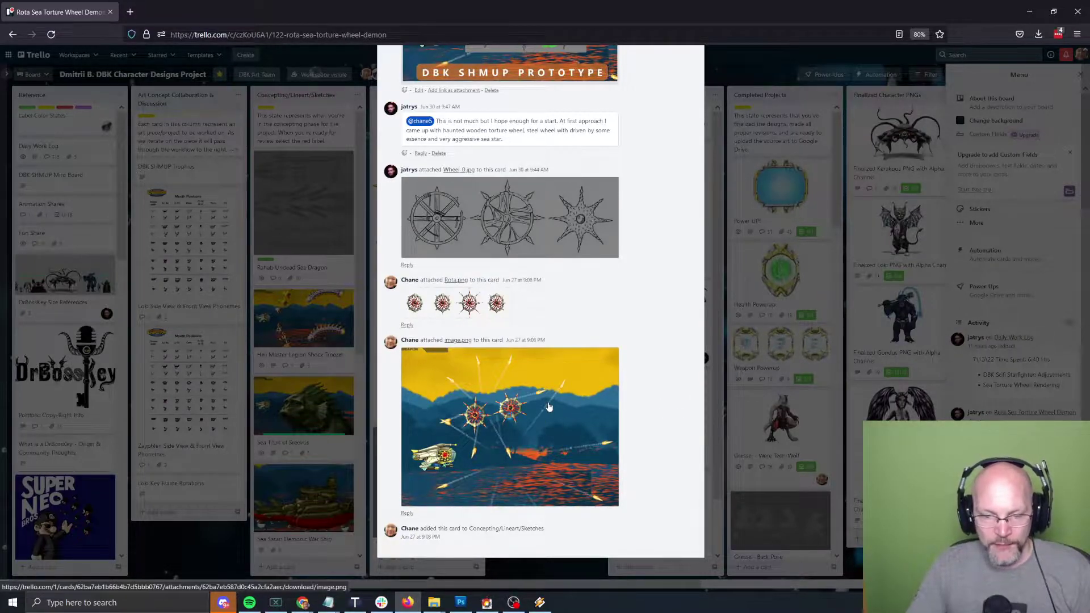
{"action": "left_click", "coordinate": [549, 408]}
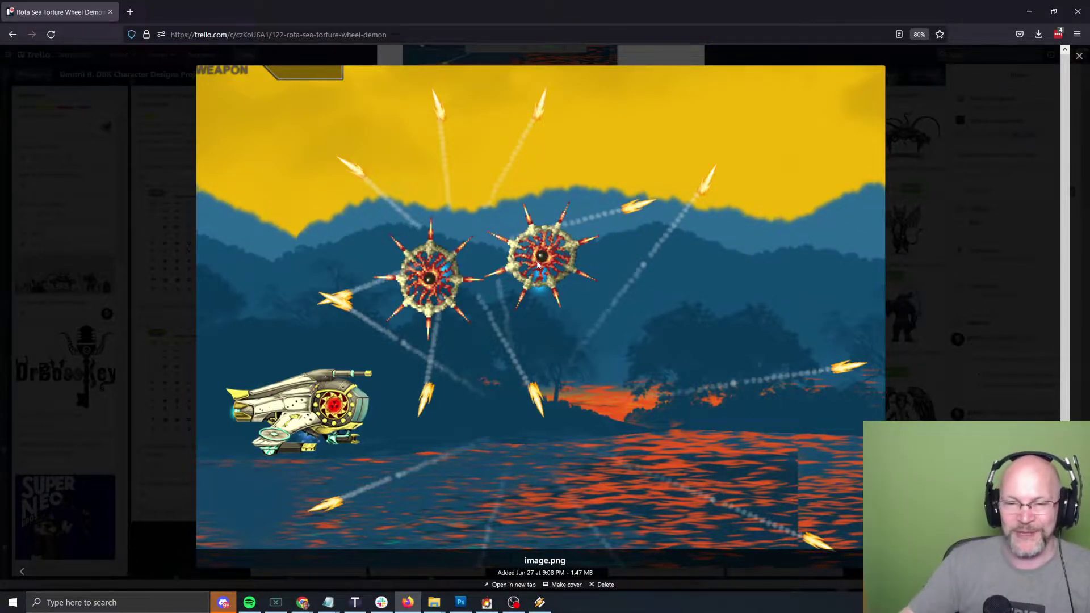
{"action": "left_click", "coordinate": [482, 186]}
View the enlarged Wheel_0.jpg sketch showing the first three wheel concepts in the card's activity.
{"action": "scroll", "coordinate": [481, 409], "scroll_direction": "up", "scroll_amount": 2}
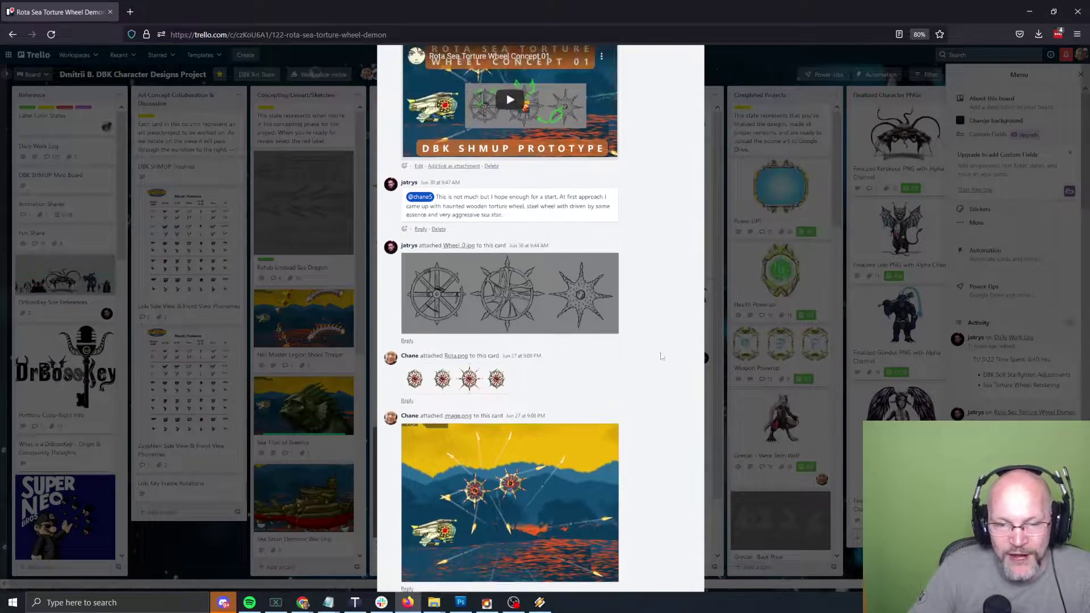
{"action": "scroll", "coordinate": [663, 366], "scroll_direction": "up", "scroll_amount": 1}
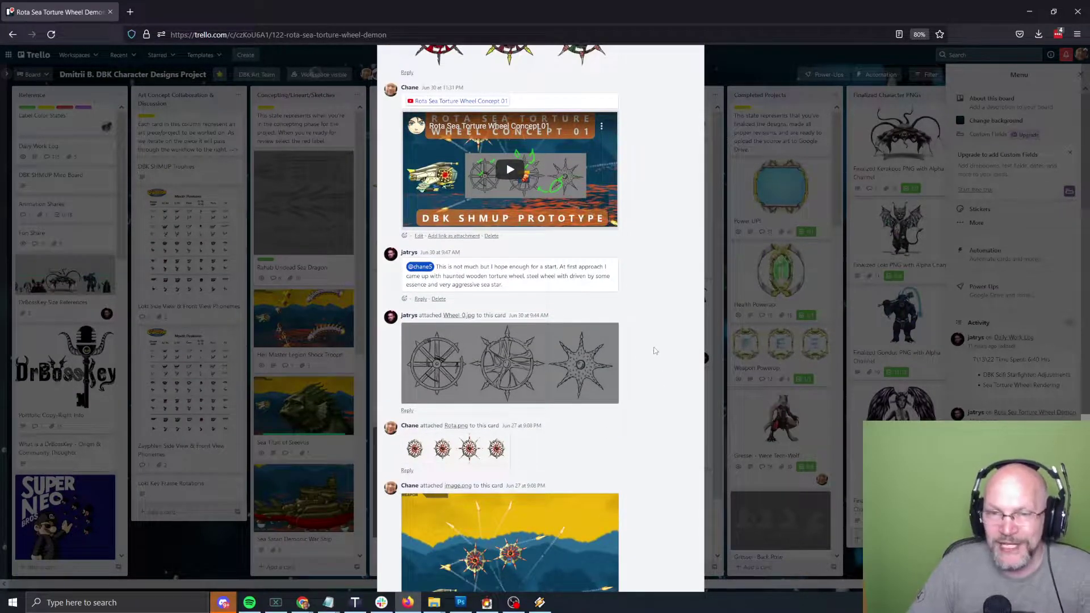
{"action": "scroll", "coordinate": [672, 341], "scroll_direction": "up", "scroll_amount": 2}
{"action": "left_click", "coordinate": [565, 454]}
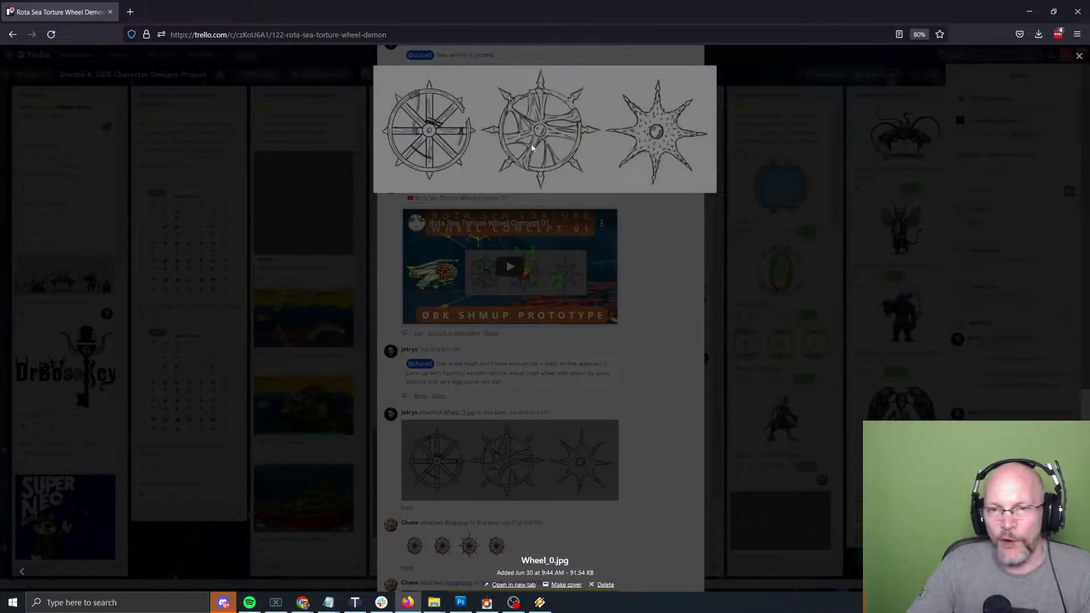
{"action": "left_click", "coordinate": [508, 198]}
View the enlarged Wheel_1.png attachment with the three coloured demon wheel variants.
{"action": "scroll", "coordinate": [500, 372], "scroll_direction": "up", "scroll_amount": 2}
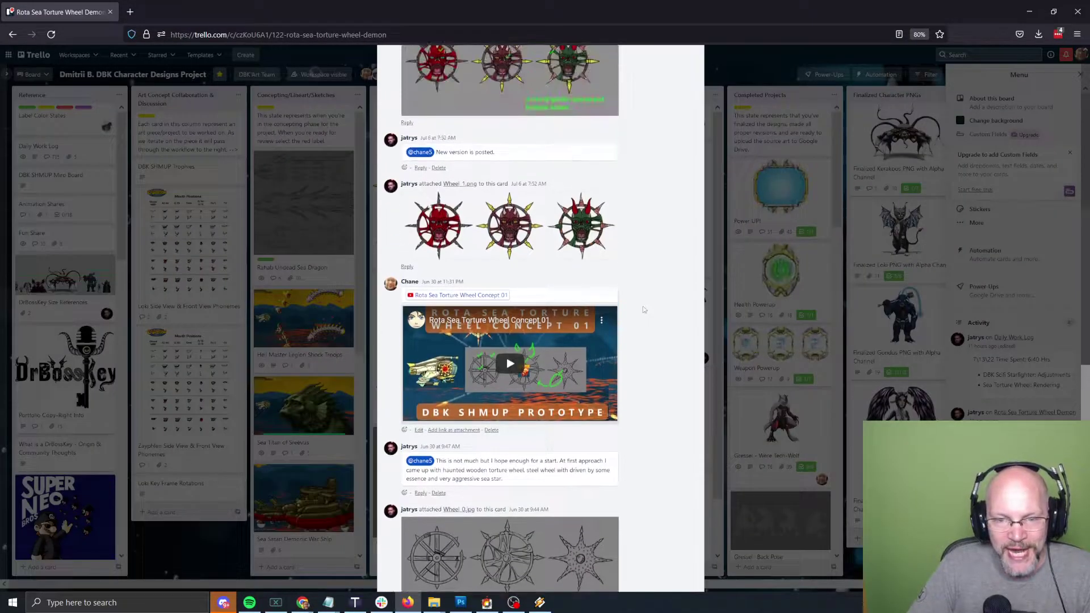
{"action": "scroll", "coordinate": [499, 371], "scroll_direction": "up", "scroll_amount": 2}
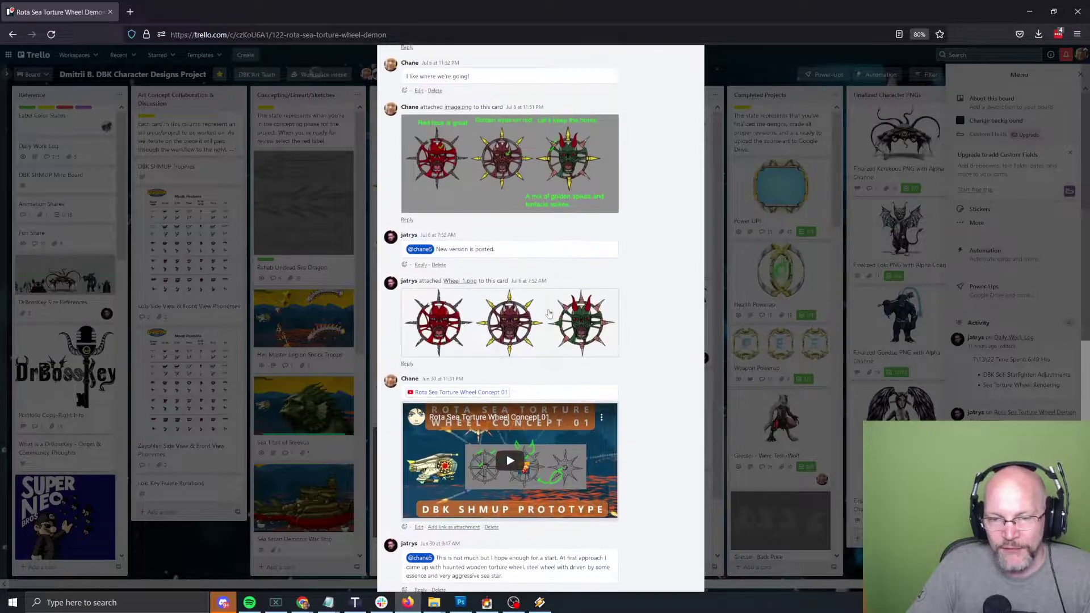
{"action": "left_click", "coordinate": [509, 323]}
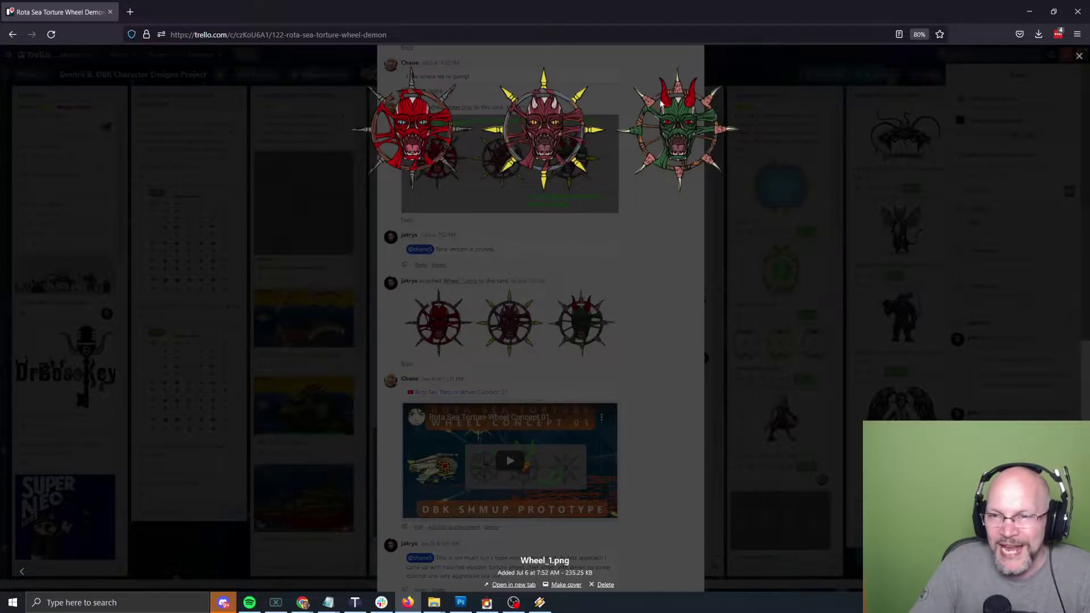
{"action": "left_click", "coordinate": [651, 196]}
Read the feedback comments on horns, tentacles and animations, and view the enlarged Wheel_2.png with the two horn versions.
{"action": "scroll", "coordinate": [663, 244], "scroll_direction": "up", "scroll_amount": 5}
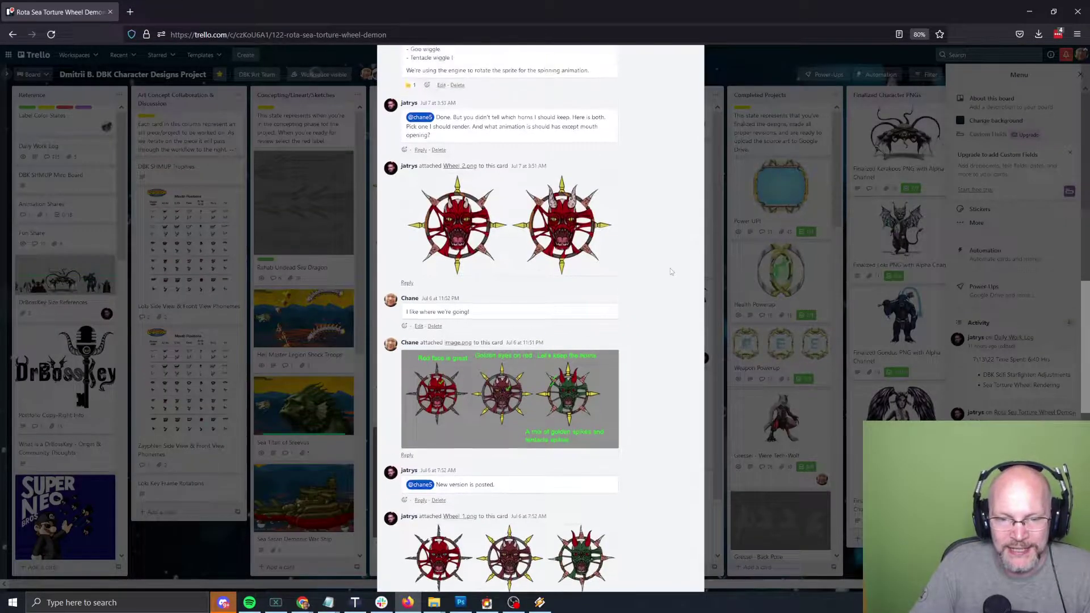
{"action": "scroll", "coordinate": [653, 284], "scroll_direction": "up", "scroll_amount": 1}
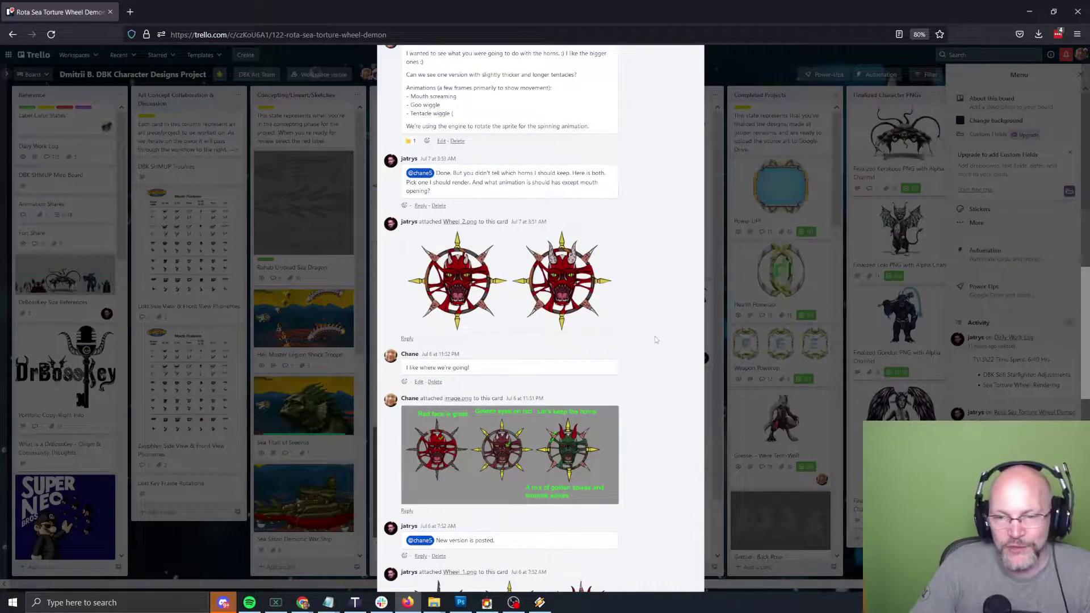
{"action": "scroll", "coordinate": [658, 338], "scroll_direction": "up", "scroll_amount": 3}
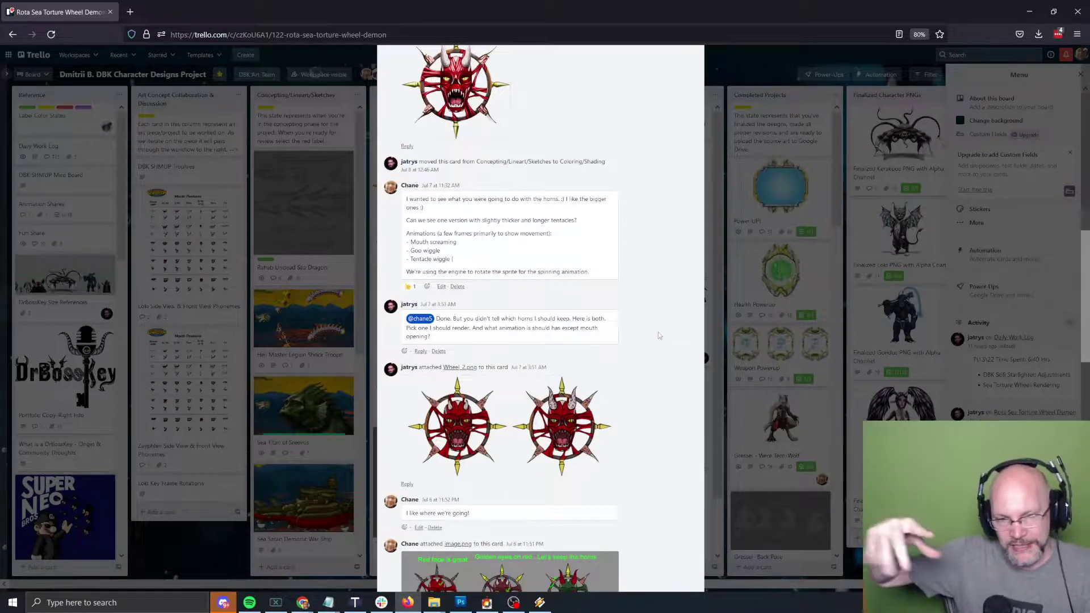
{"action": "scroll", "coordinate": [653, 318], "scroll_direction": "up", "scroll_amount": 2}
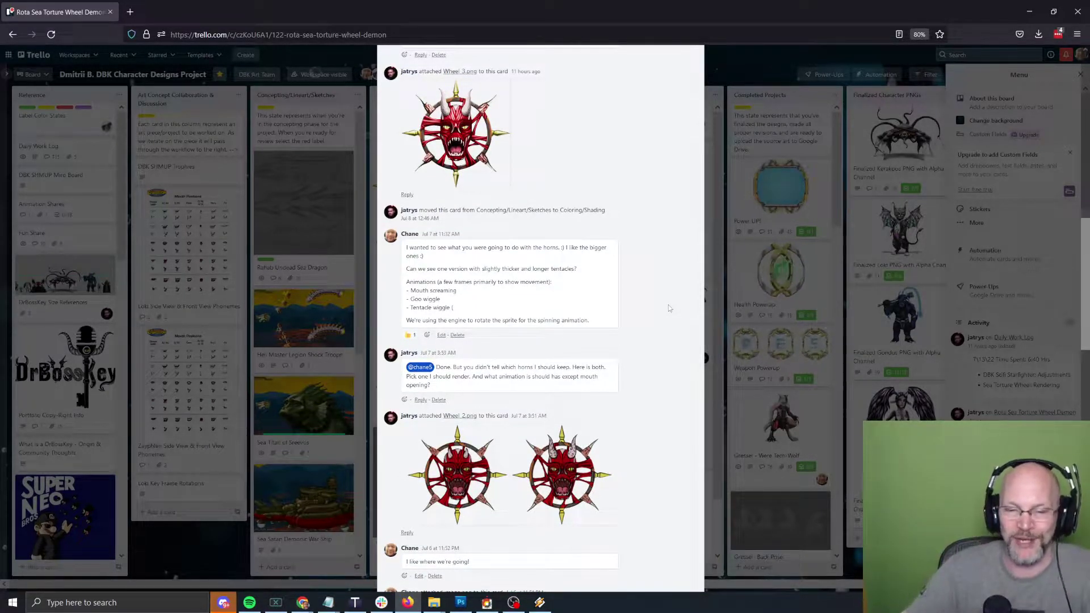
{"action": "scroll", "coordinate": [664, 306], "scroll_direction": "up", "scroll_amount": 5}
{"action": "scroll", "coordinate": [653, 293], "scroll_direction": "down", "scroll_amount": 3}
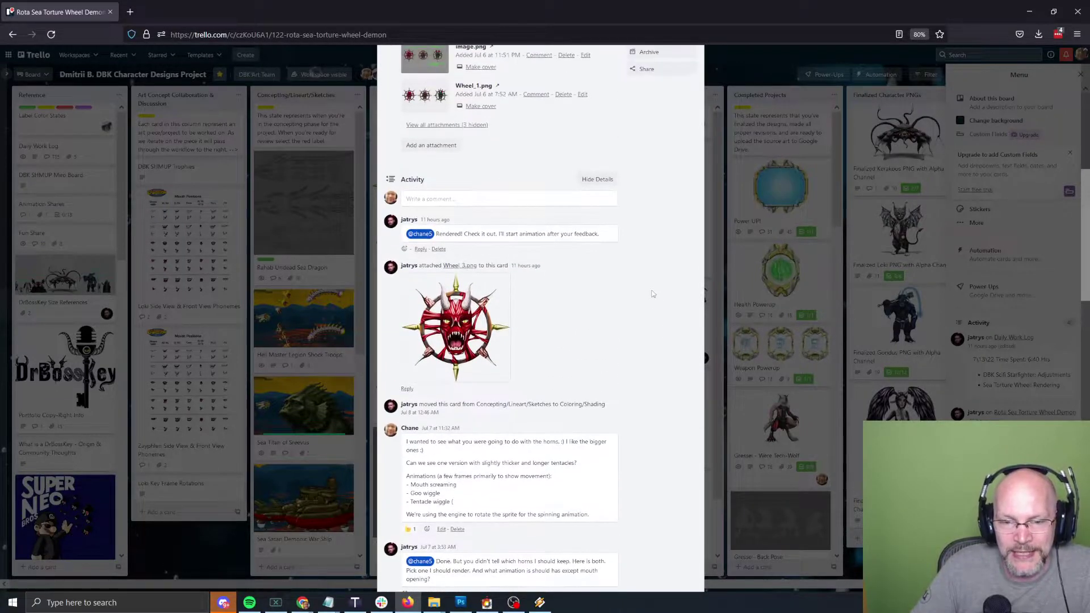
{"action": "left_click", "coordinate": [551, 478]}
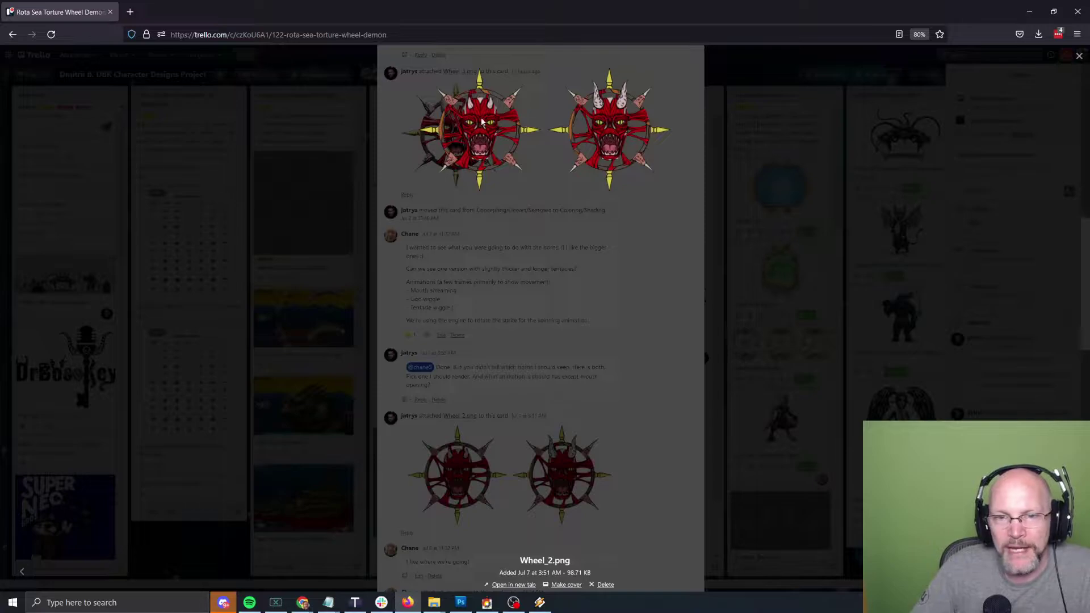
{"action": "left_click", "coordinate": [602, 125]}
View the enlarged Wheel_3.png render of the demon wheel and return to the card's description and attachments.
{"action": "scroll", "coordinate": [645, 271], "scroll_direction": "up", "scroll_amount": 3}
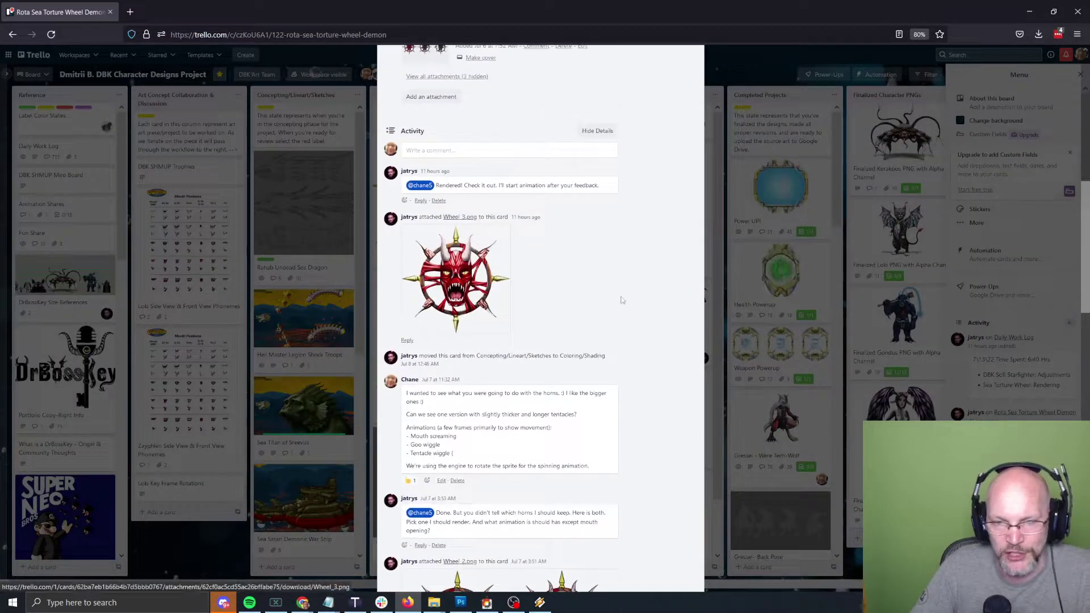
{"action": "scroll", "coordinate": [622, 300], "scroll_direction": "up", "scroll_amount": 2}
{"action": "left_click", "coordinate": [438, 374]}
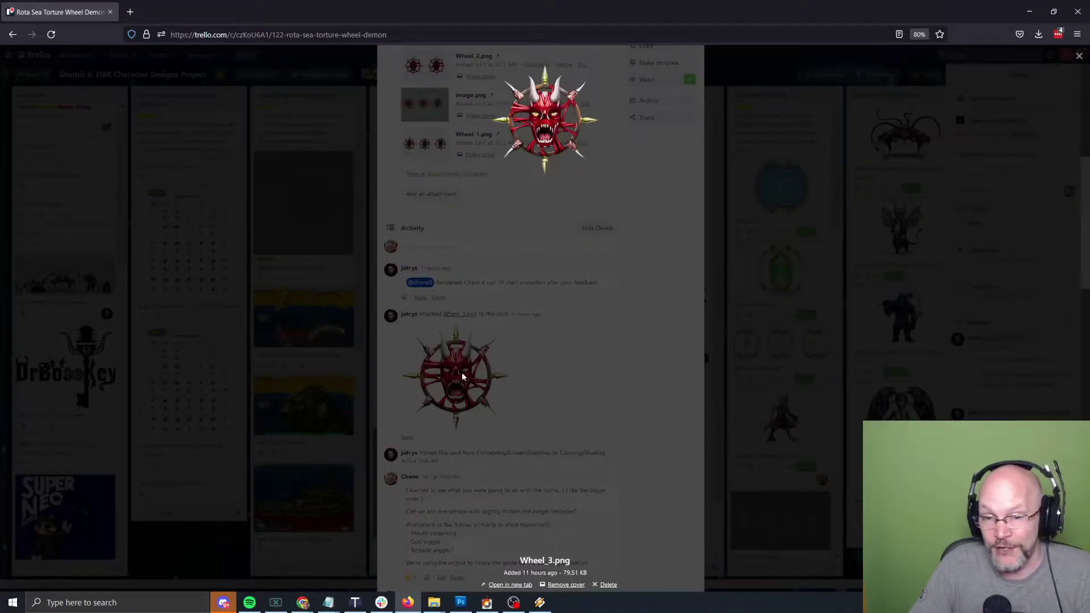
{"action": "left_click", "coordinate": [575, 227]}
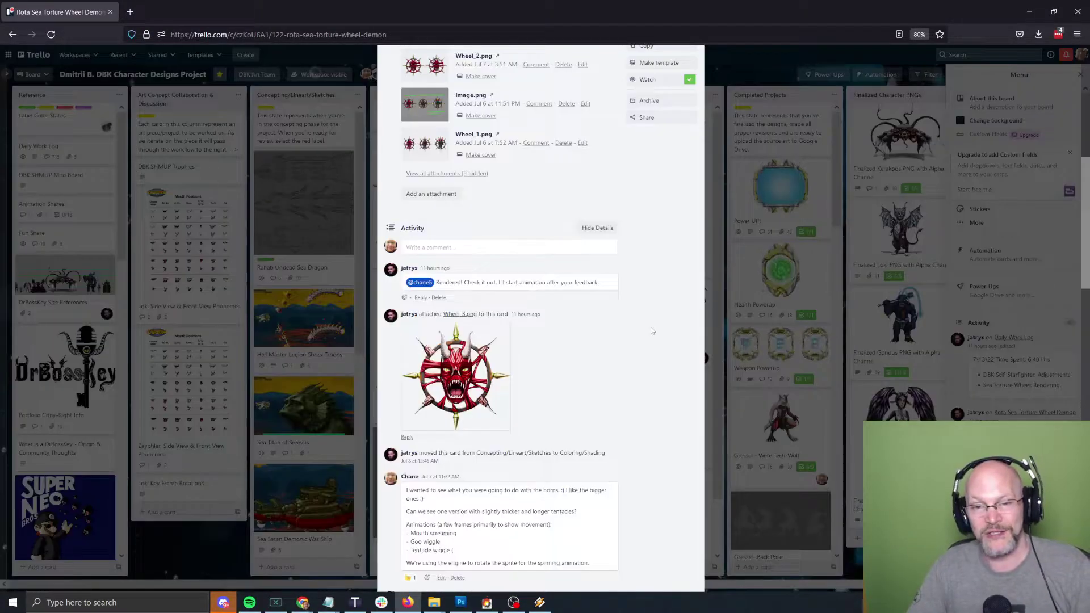
{"action": "scroll", "coordinate": [540, 215], "scroll_direction": "up", "scroll_amount": 7}
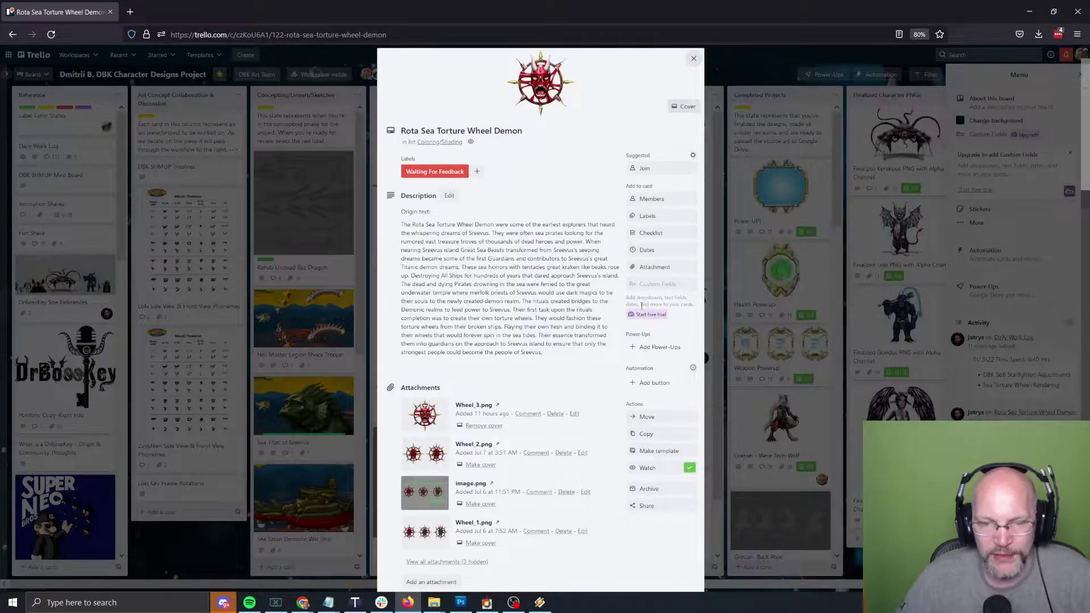
Switch to Photoshop and examine the layered demon wheel artwork in Rota_Sea_Tortura_Wheel_3.psd.
{"action": "key", "text": "alt+Tab"}
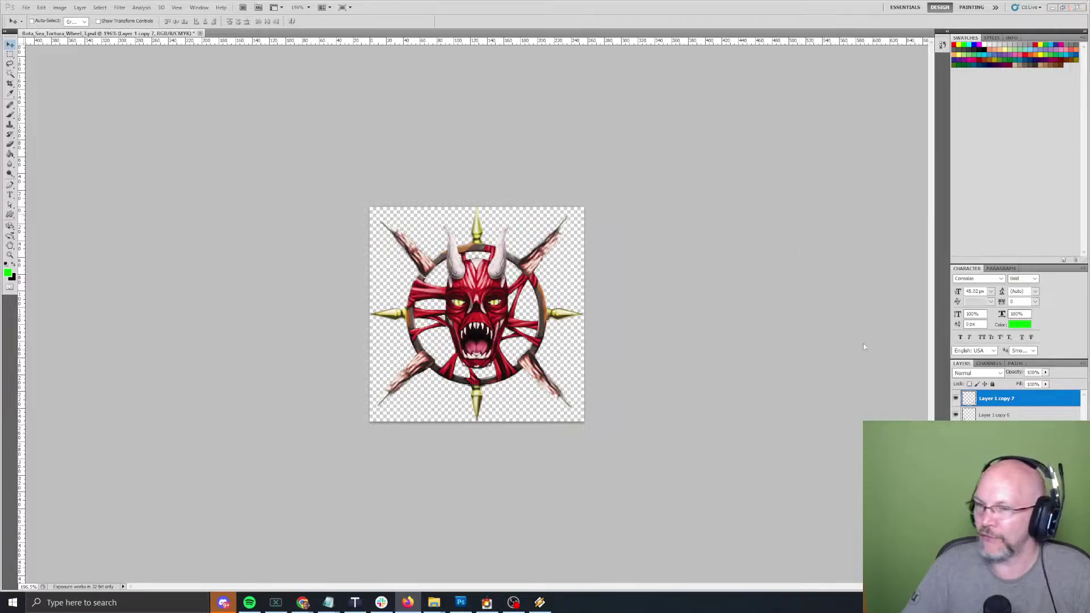
{"action": "scroll", "coordinate": [653, 310], "scroll_direction": "up", "scroll_amount": 1, "text": "alt"}
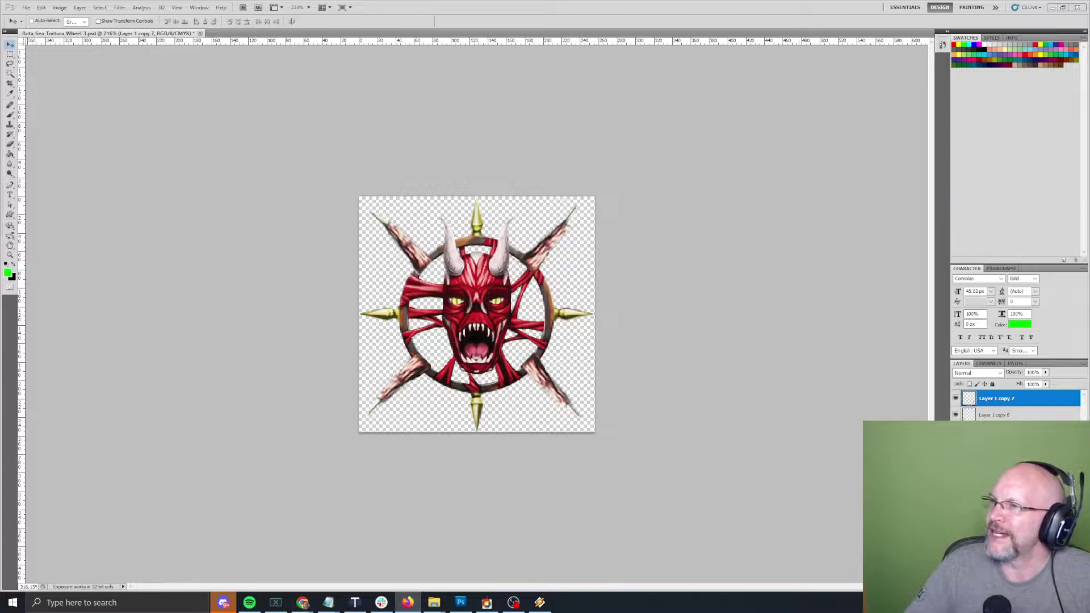
{"action": "key", "text": "alt+Tab"}
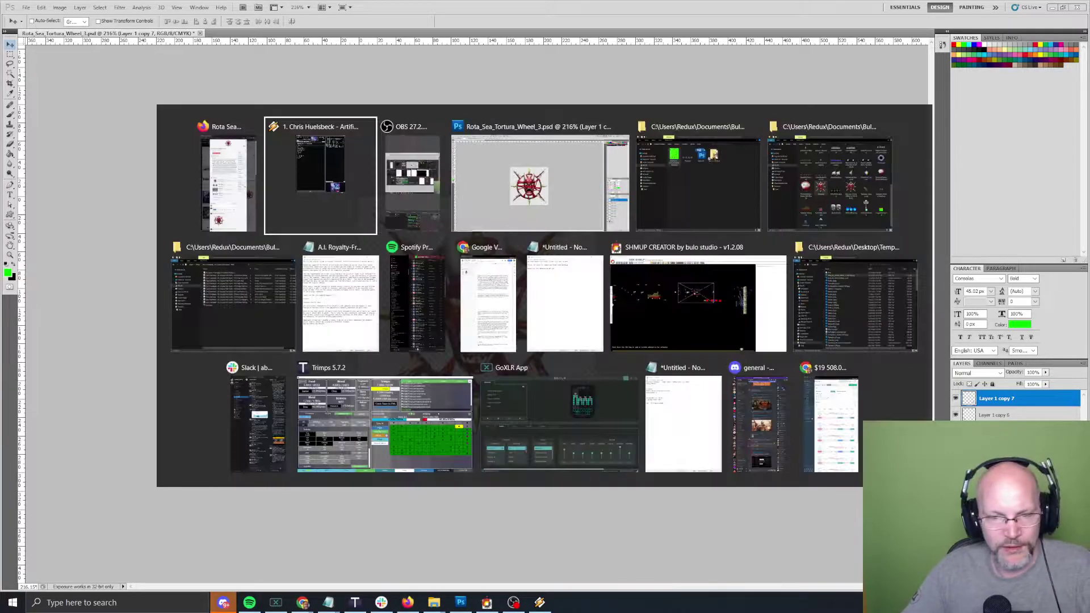
{"action": "key", "text": "alt+Tab"}
{"action": "key", "text": "alt+Tab"}
{"action": "key", "text": "alt+shift+Tab"}
{"action": "key", "text": "alt+shift+Tab"}
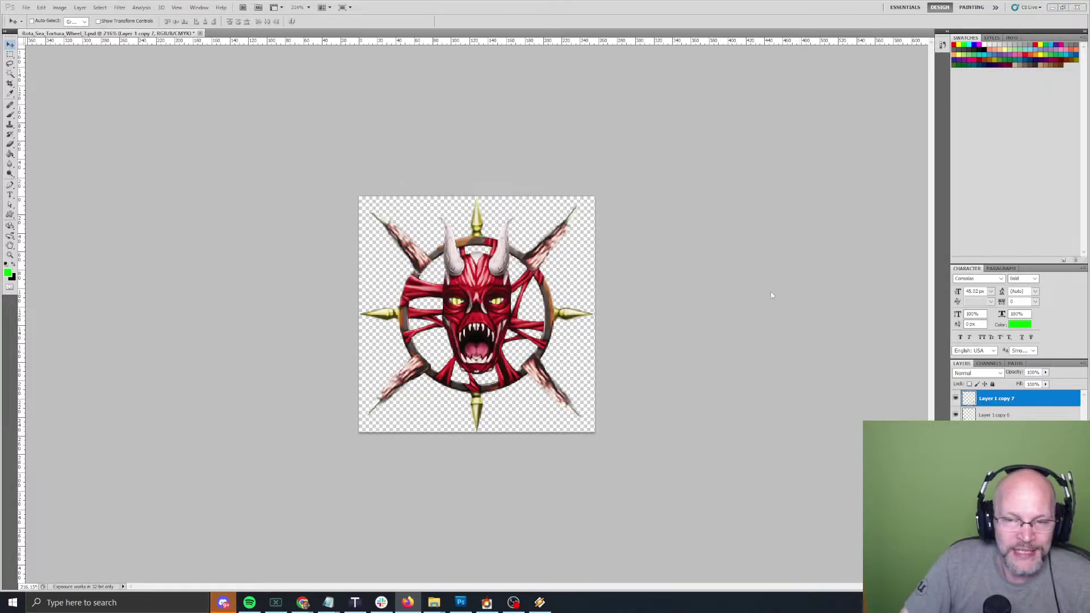
Try moving the upper-left flesh spike's layer on the wheel, and undo the move.
{"action": "scroll", "coordinate": [724, 233], "scroll_direction": "up", "scroll_amount": 2, "text": "alt"}
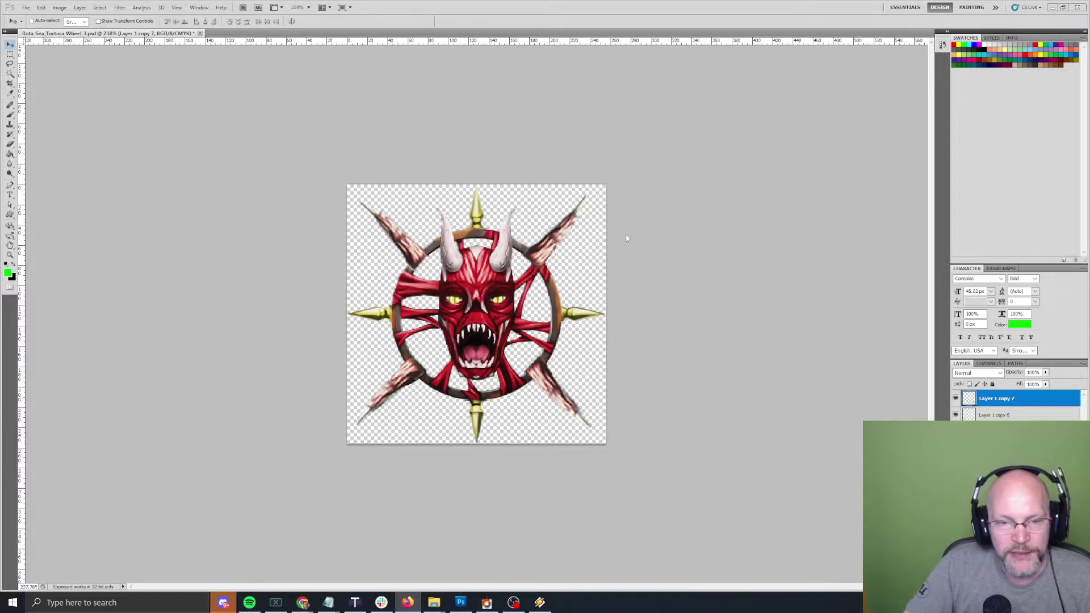
{"action": "left_click", "coordinate": [398, 246]}
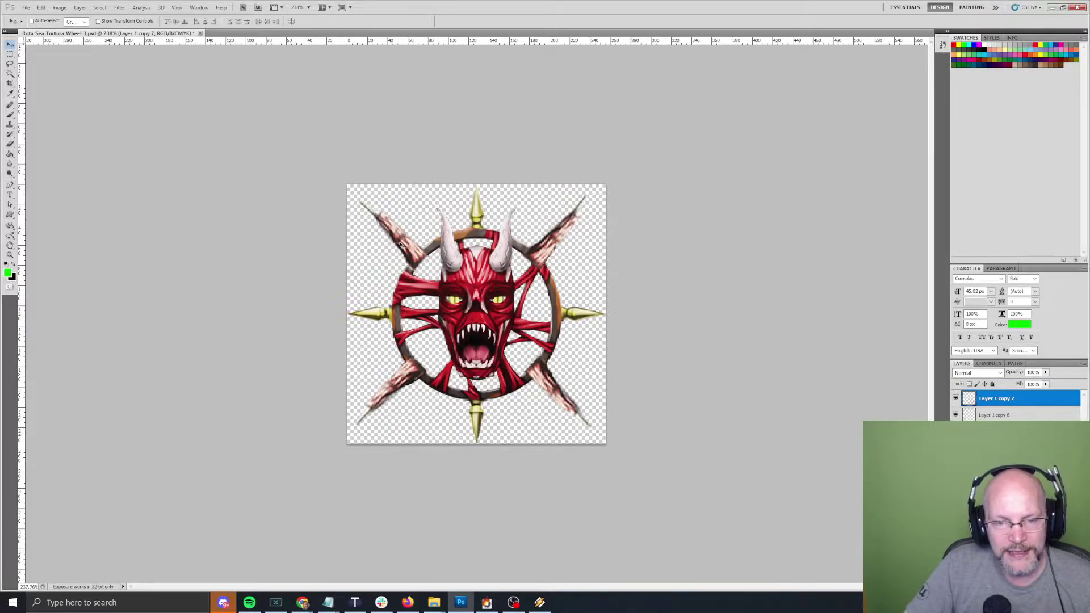
{"action": "left_click_drag", "start_coordinate": [401, 245], "coordinate": [511, 249], "text": "ctrl"}
{"action": "key", "text": "ctrl+z"}
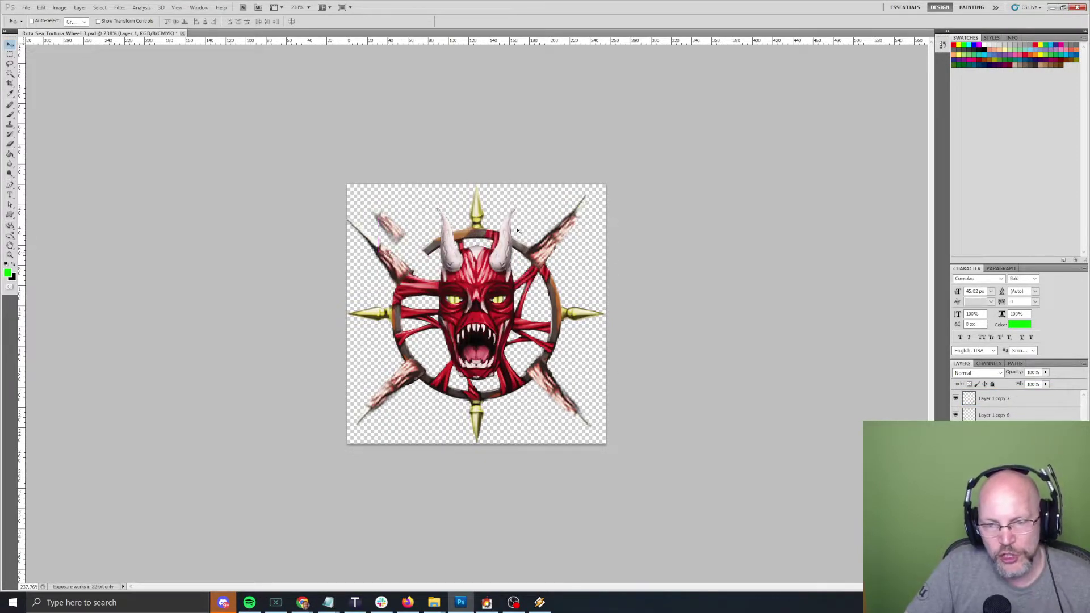
Move the upper-right flesh spike off the wheel rim and place it back at its original spot.
{"action": "left_click", "coordinate": [548, 246], "text": "ctrl"}
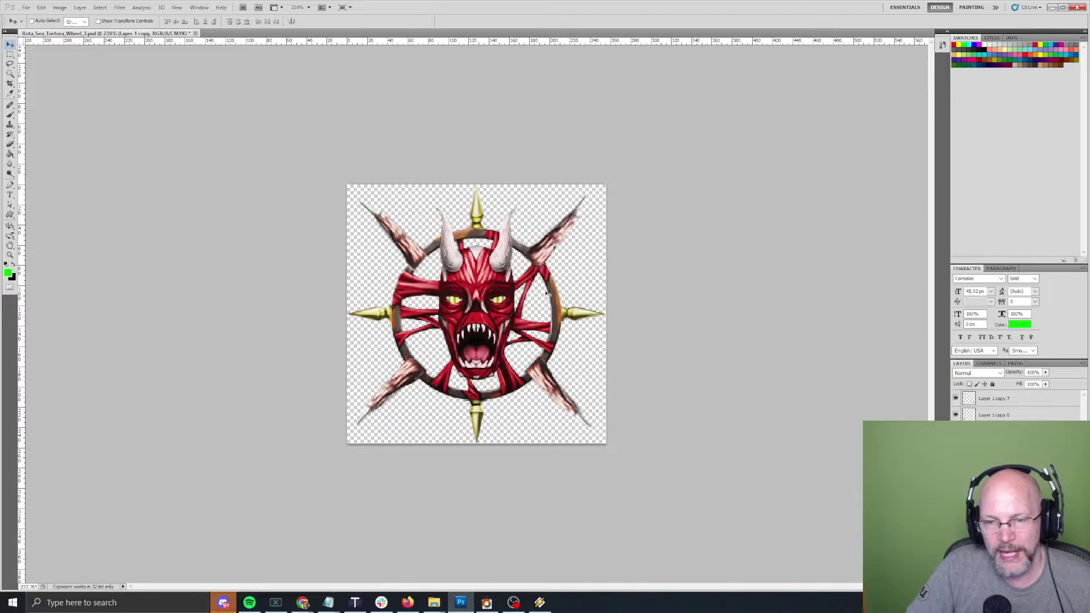
{"action": "left_click_drag", "start_coordinate": [567, 233], "coordinate": [548, 261], "text": "ctrl"}
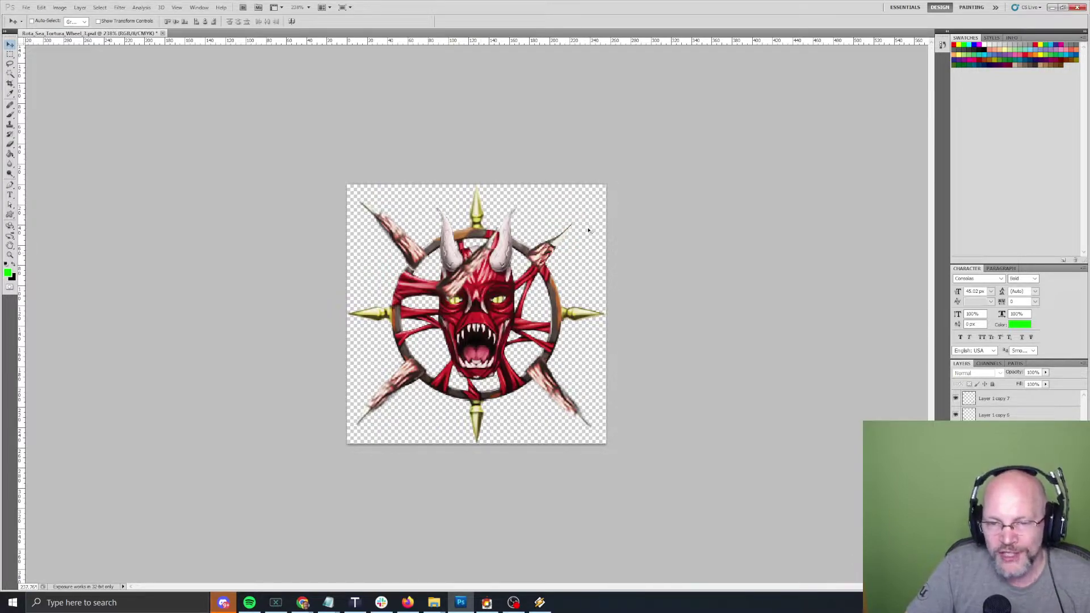
{"action": "left_click_drag", "start_coordinate": [466, 275], "coordinate": [559, 241], "text": "ctrl"}
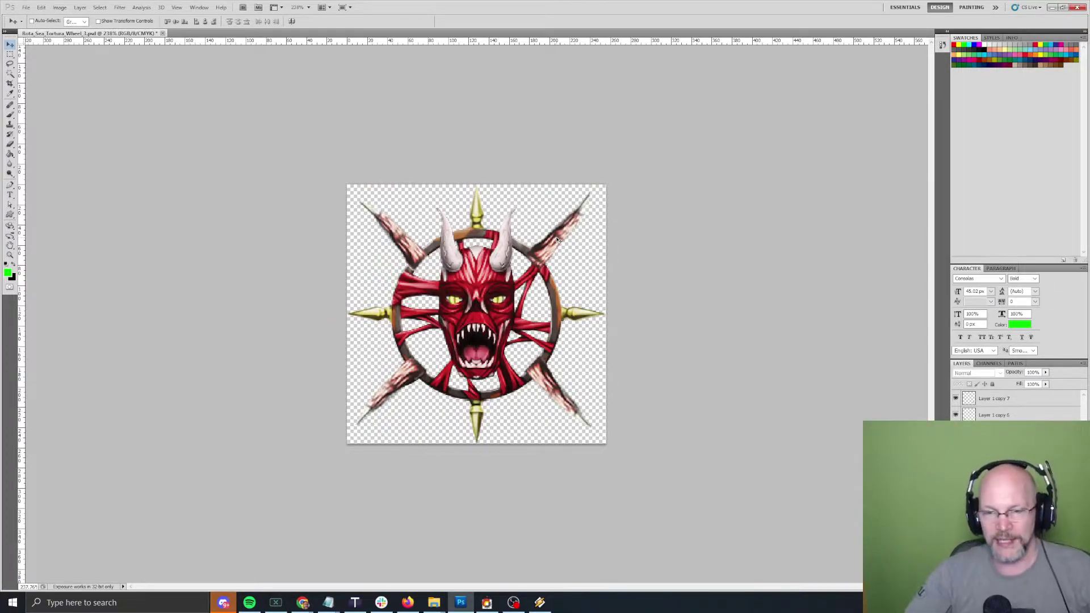
{"action": "left_click_drag", "start_coordinate": [556, 242], "coordinate": [552, 246], "text": "ctrl"}
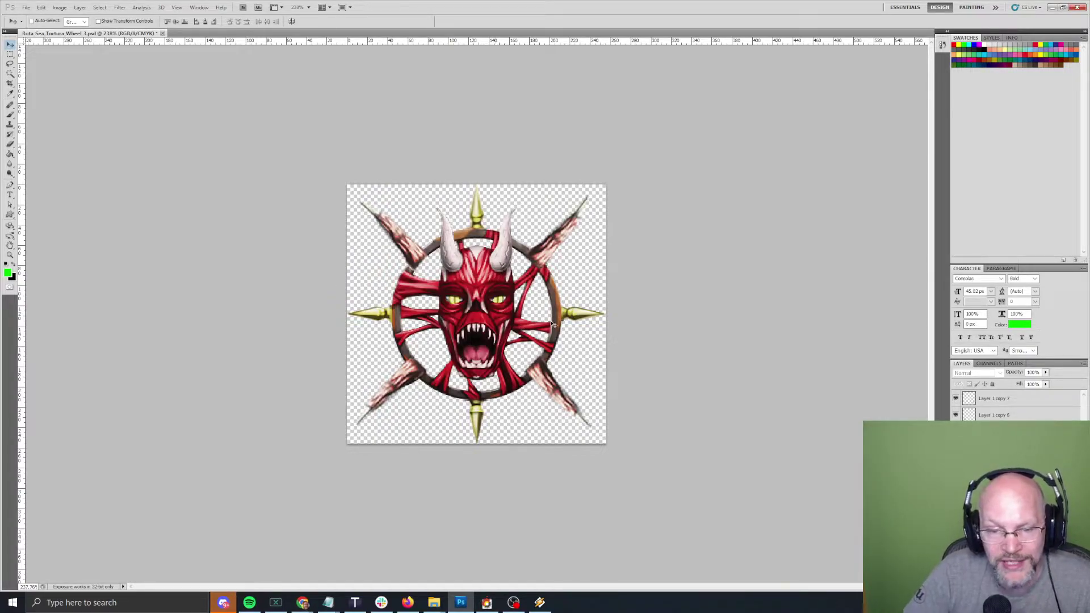
Switch to SHMUP Creator with the DBK SHMUP project's Level 1 open in the level editor.
{"action": "scroll", "coordinate": [554, 325], "scroll_direction": "down", "scroll_amount": 5, "text": "alt"}
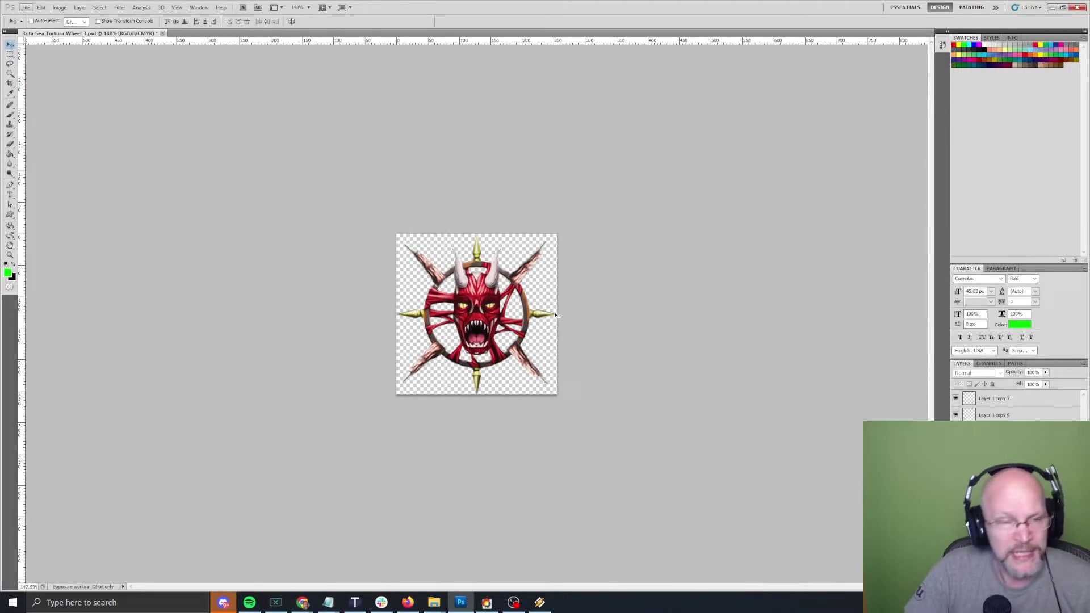
{"action": "key", "text": "alt+Tab"}
{"action": "key", "text": "alt+Tab"}
{"action": "key", "text": "alt+shift+Tab"}
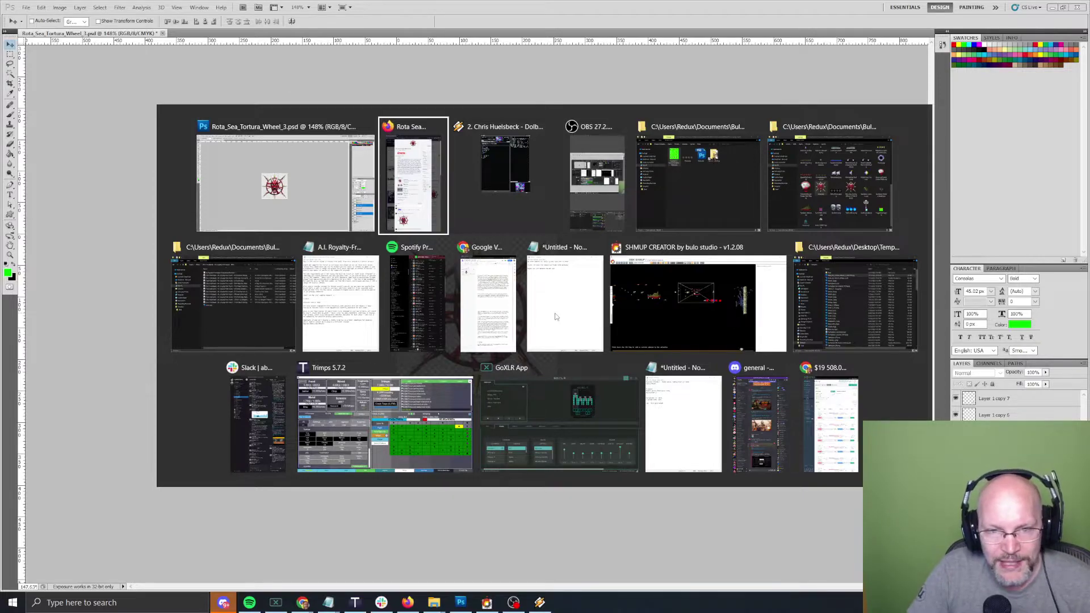
{"action": "key", "text": "alt+Tab"}
{"action": "key", "text": "alt+shift+Tab"}
{"action": "key", "text": "alt+Tab"}
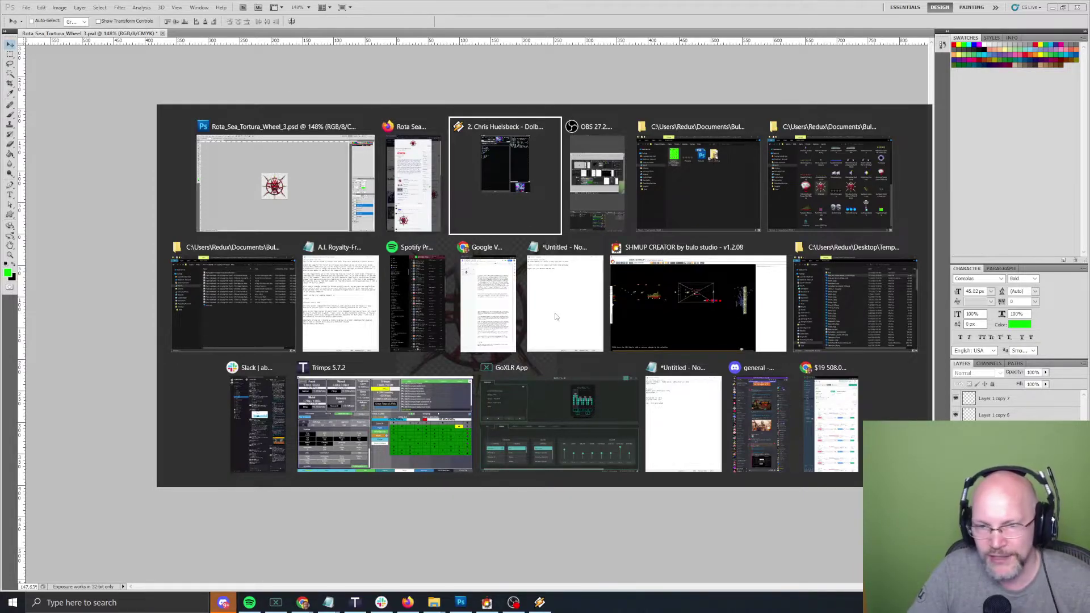
{"action": "key", "text": "alt+Tab"}
{"action": "key", "text": "alt+Tab"}
{"action": "key", "text": "alt+Tab"}
{"action": "key", "text": "alt+Tab"}
{"action": "key", "text": "alt+Tab"}
{"action": "key", "text": "alt+Tab"}
{"action": "key", "text": "alt+Tab"}
{"action": "key", "text": "alt+Tab"}
{"action": "key", "text": "alt+Tab"}
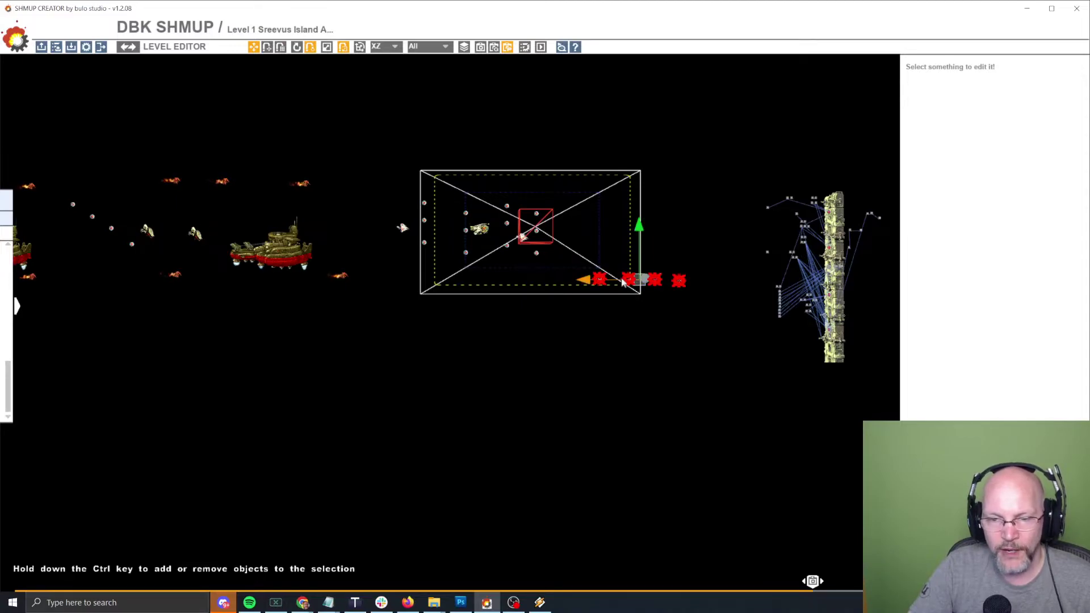
Clear the selection and examine the four wheel demons near the lower-right corner of the camera frame.
{"action": "left_click", "coordinate": [647, 325]}
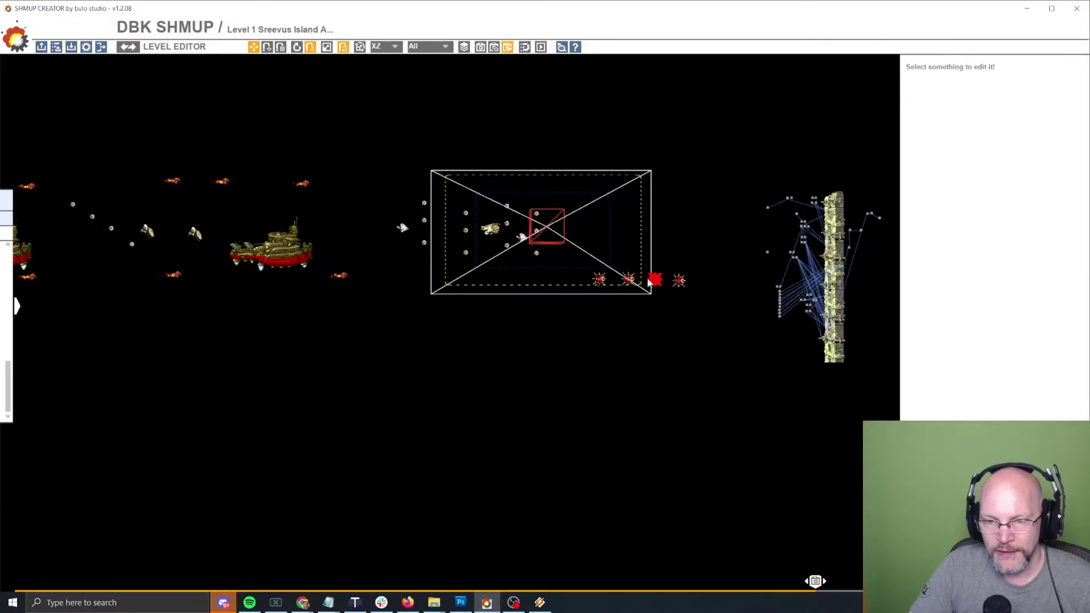
{"action": "scroll", "coordinate": [645, 286], "scroll_direction": "up", "scroll_amount": 8}
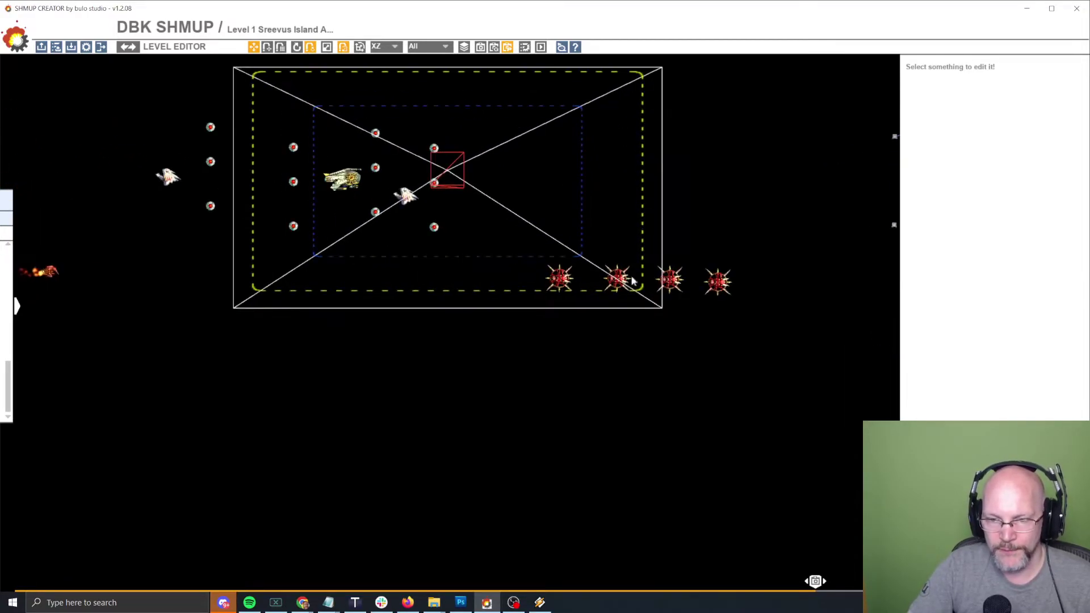
{"action": "scroll", "coordinate": [562, 421], "scroll_direction": "down", "scroll_amount": 3}
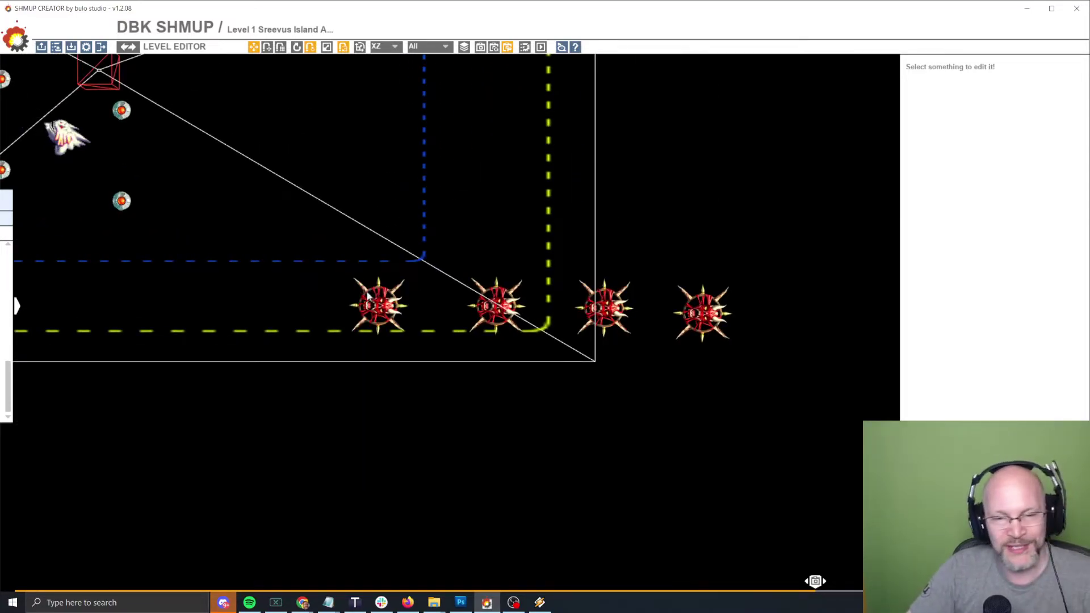
{"action": "middle_click_drag", "start_coordinate": [401, 414], "coordinate": [478, 407]}
{"action": "scroll", "coordinate": [487, 401], "scroll_direction": "down", "scroll_amount": 2}
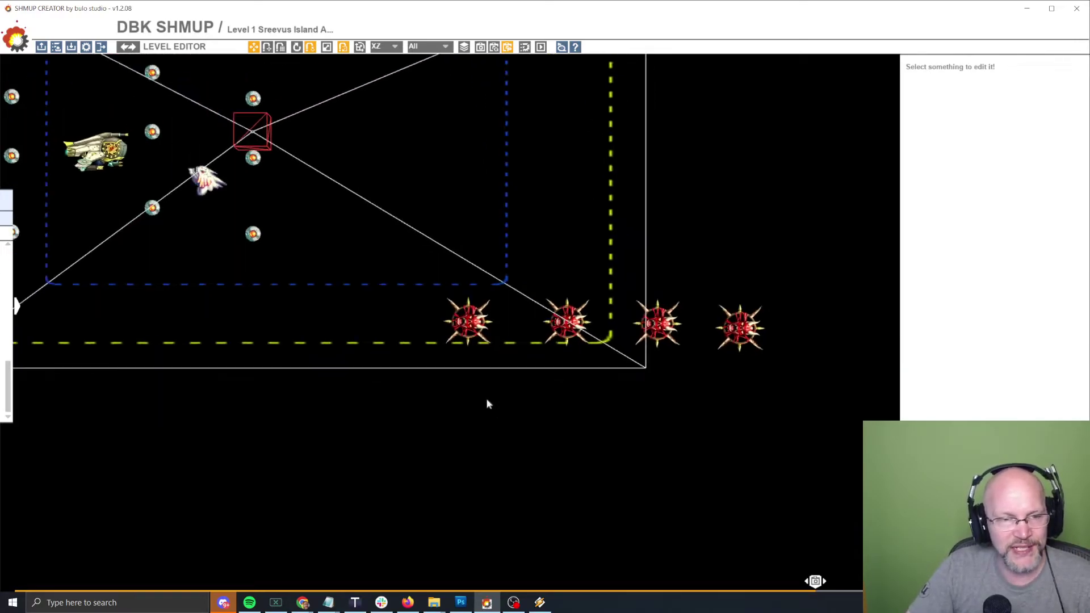
Playtest the level from the current camera position, flying the ship against the spinning wheel demons, and return to the level editor.
{"action": "key", "text": "F5"}
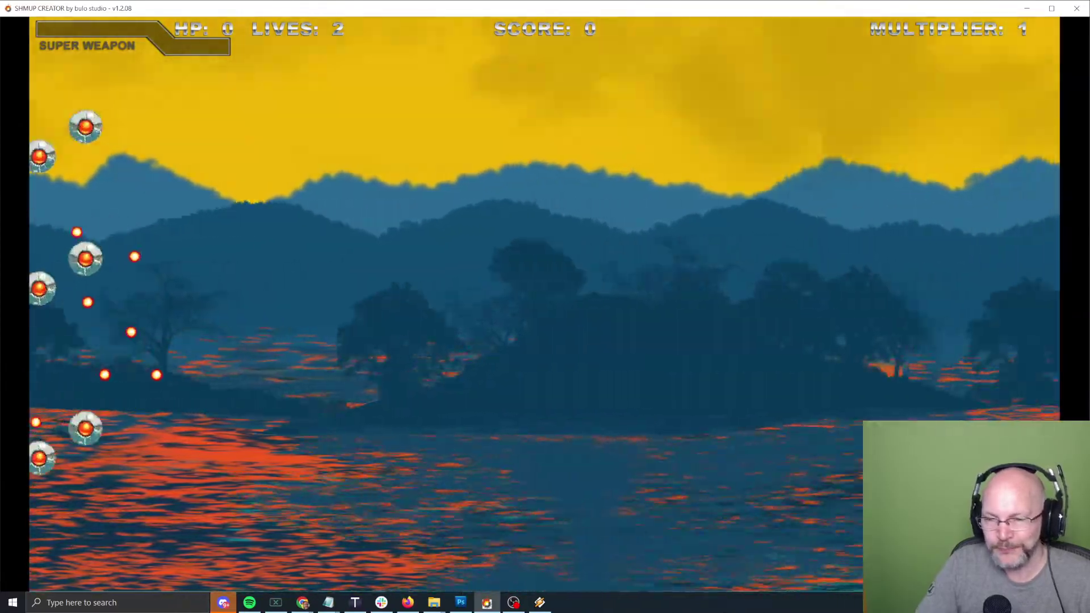
{"action": "key", "text": "Up"}
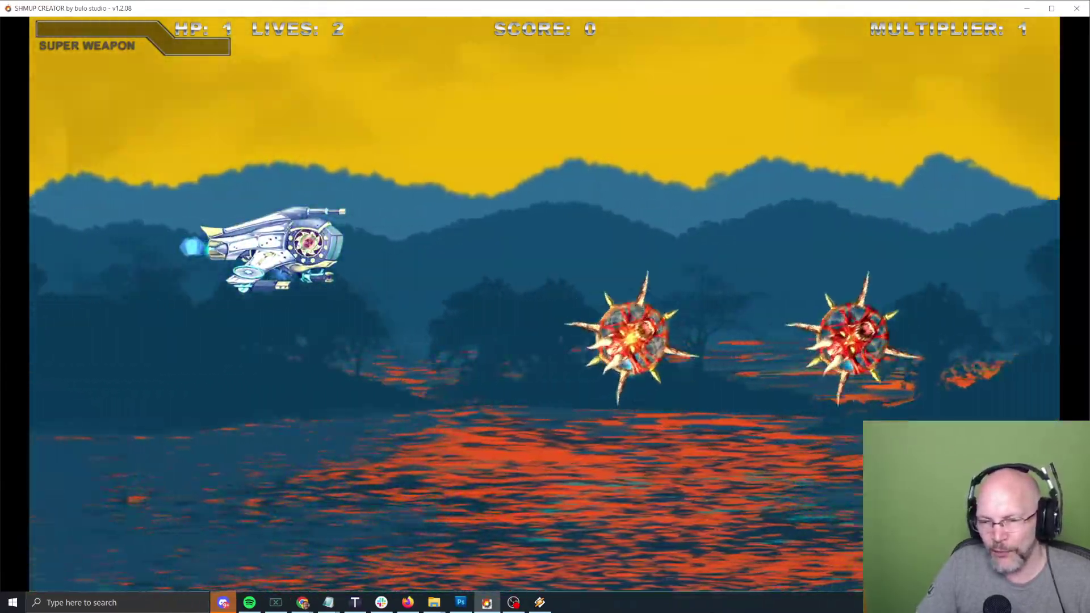
{"action": "key", "text": "Down"}
{"action": "key", "text": "Left"}
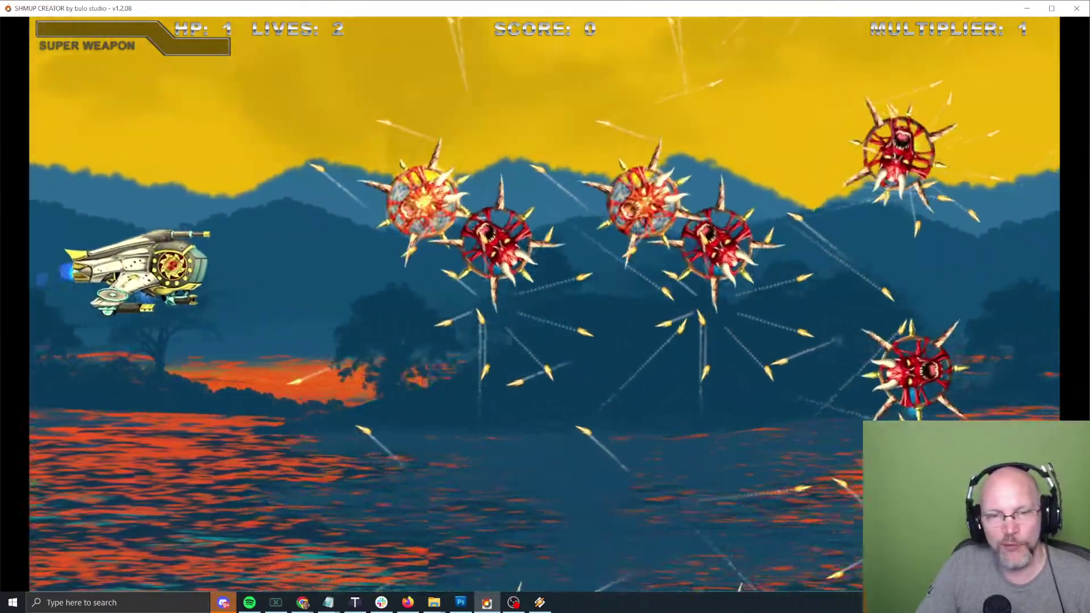
{"action": "key", "text": "Up"}
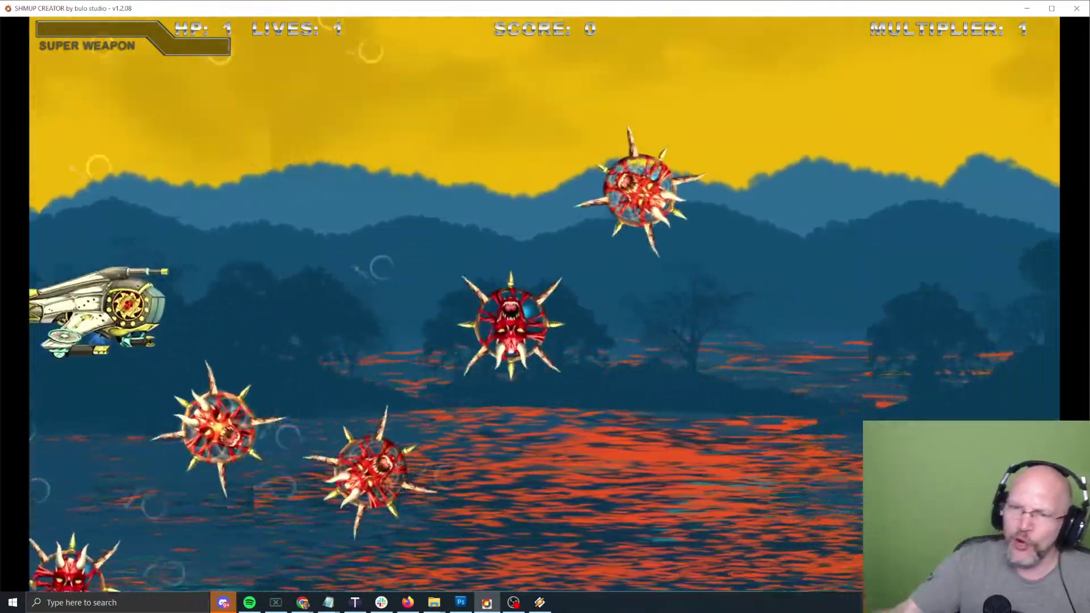
{"action": "key", "text": "Escape"}
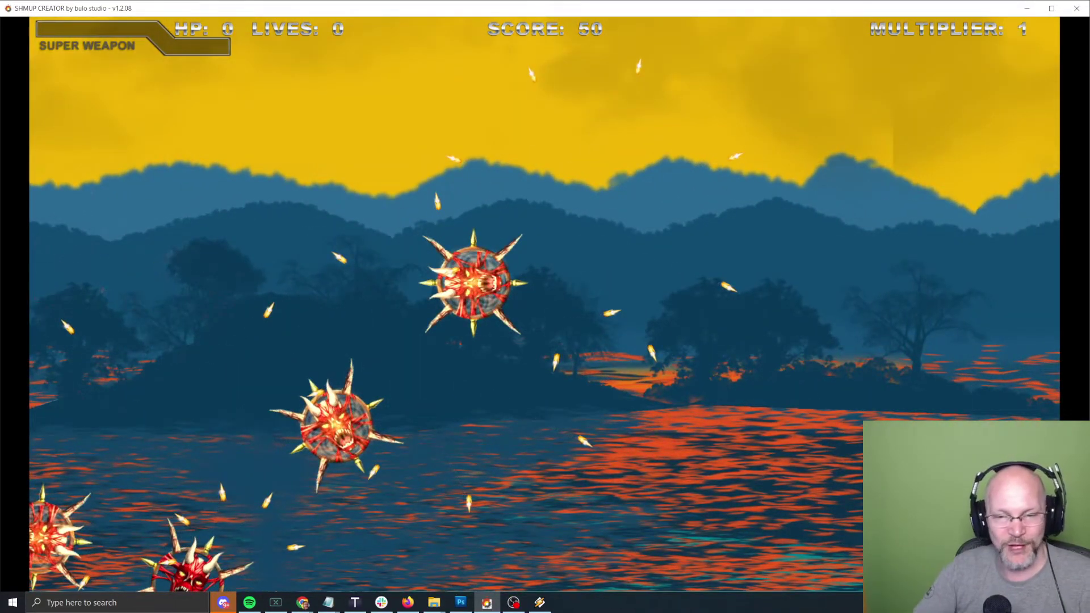
{"action": "key", "text": "Escape"}
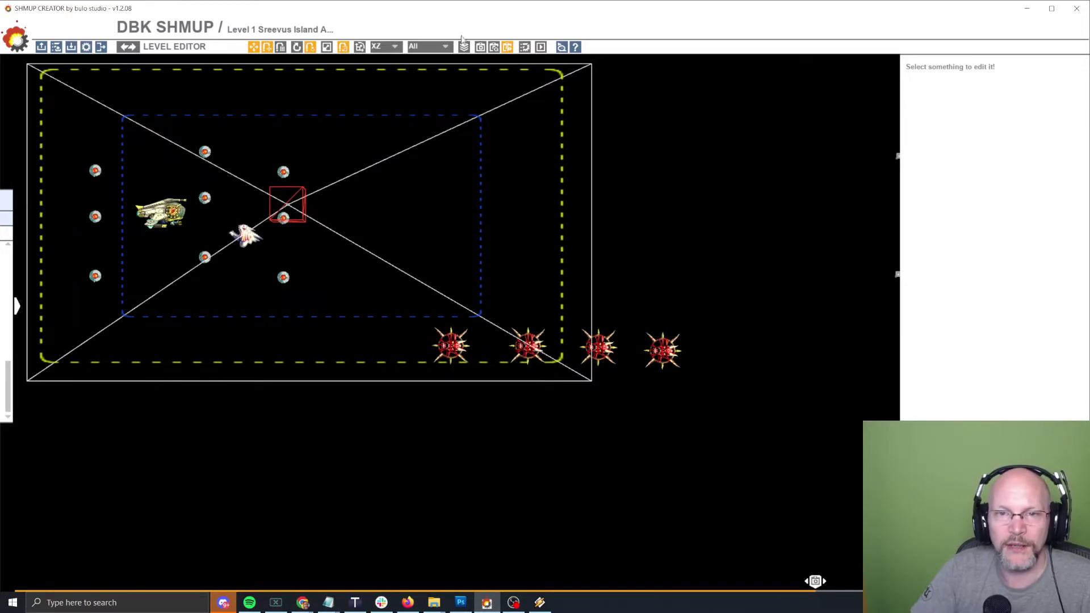
Show the level through the game camera, move the camera to the level's beginning and start a playtest there.
{"action": "left_click", "coordinate": [496, 46]}
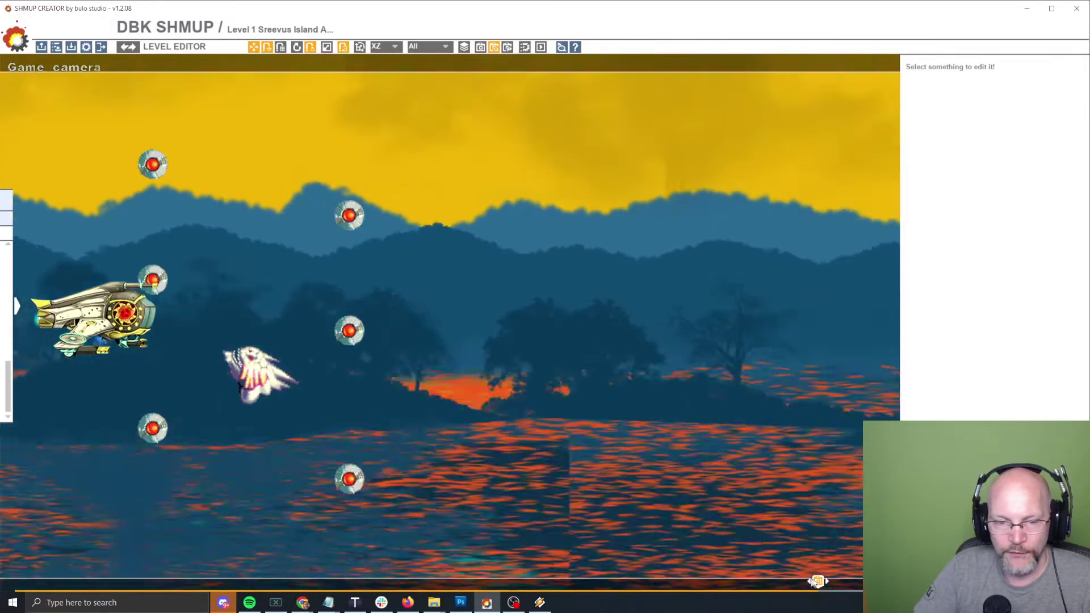
{"action": "left_click_drag", "start_coordinate": [818, 582], "coordinate": [15, 500]}
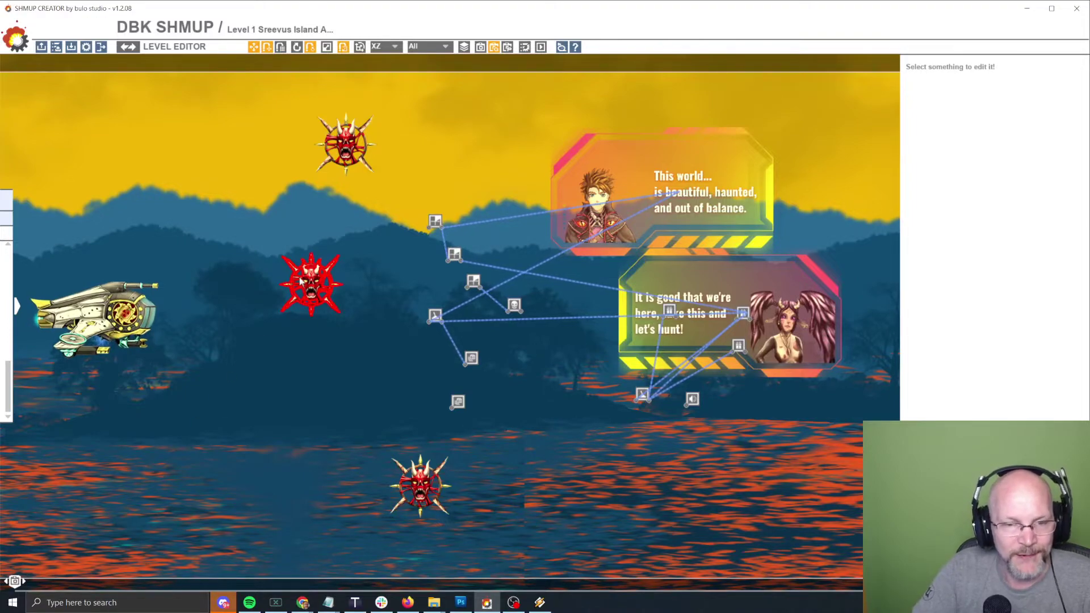
{"action": "key", "text": "F5"}
{"action": "key", "text": "Down"}
{"action": "key", "text": "Right"}
{"action": "key", "text": "Up"}
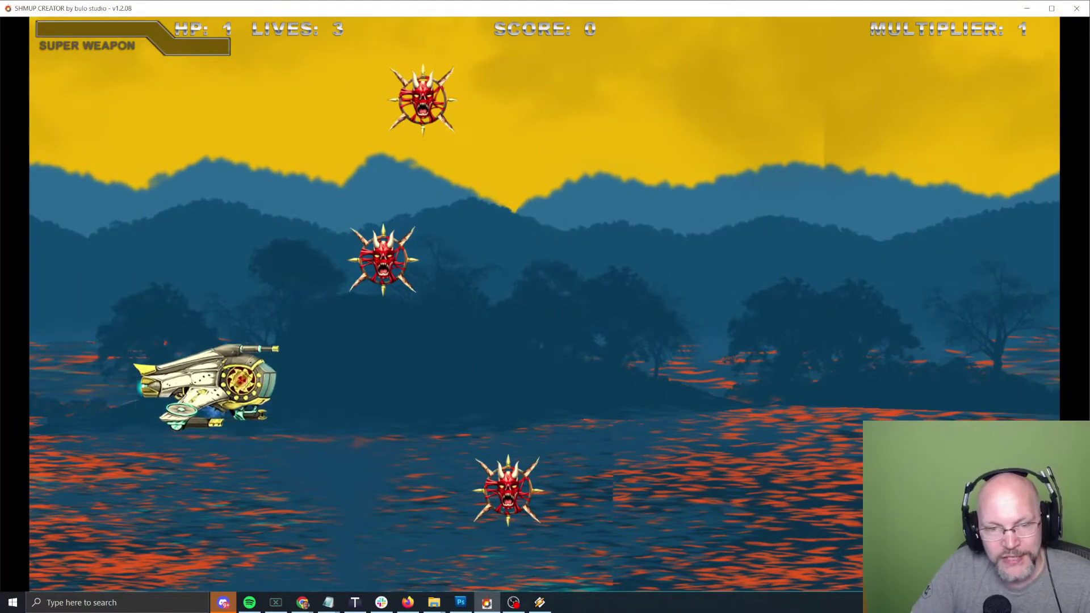
Fly the ship up, back and down in front of the three stationary wheel demons to observe their behaviour beside the dialogue boxes.
{"action": "key", "text": "Up"}
{"action": "key", "text": "Right"}
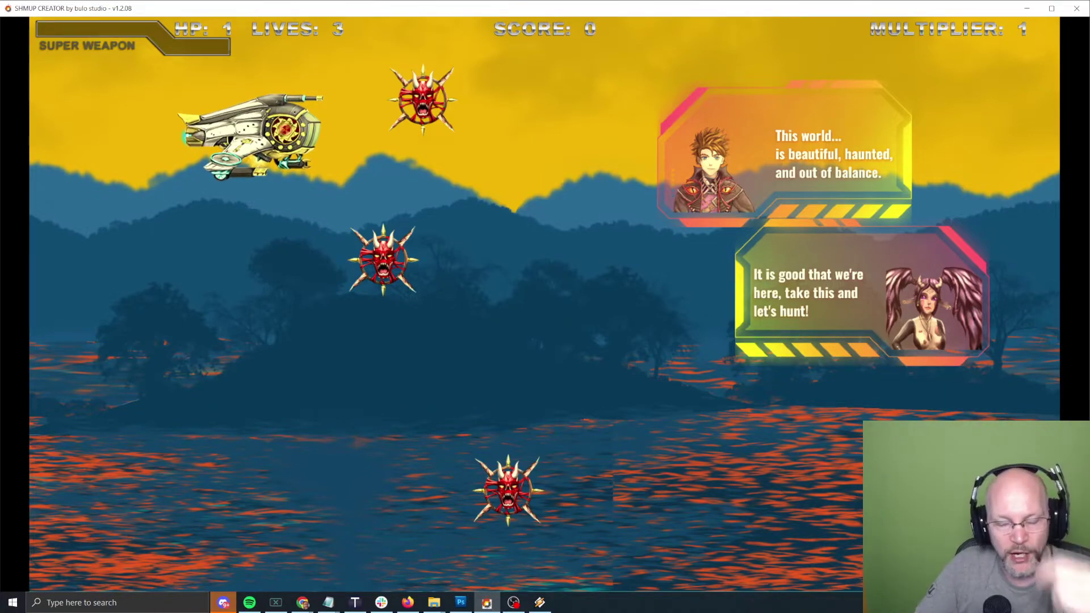
{"action": "key", "text": "Left"}
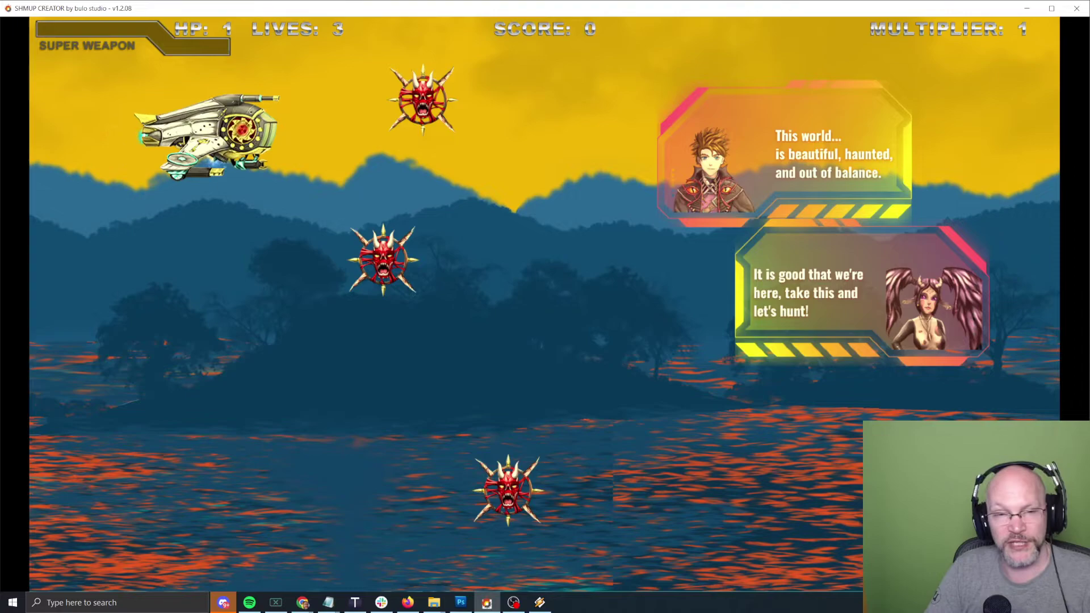
{"action": "key", "text": "Left"}
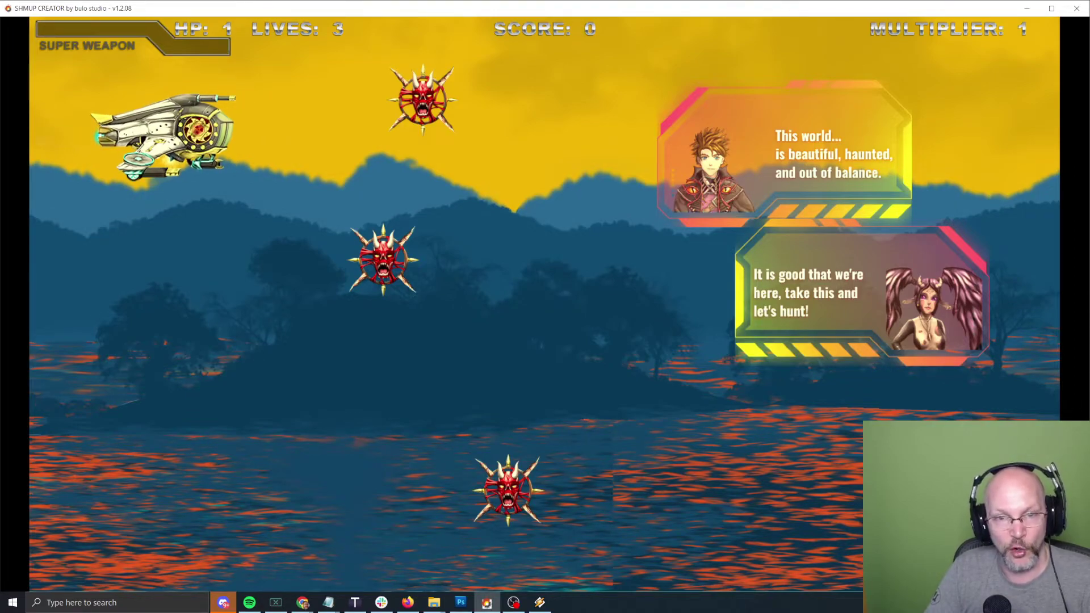
{"action": "key", "text": "Left"}
{"action": "key", "text": "Right"}
{"action": "key", "text": "Down"}
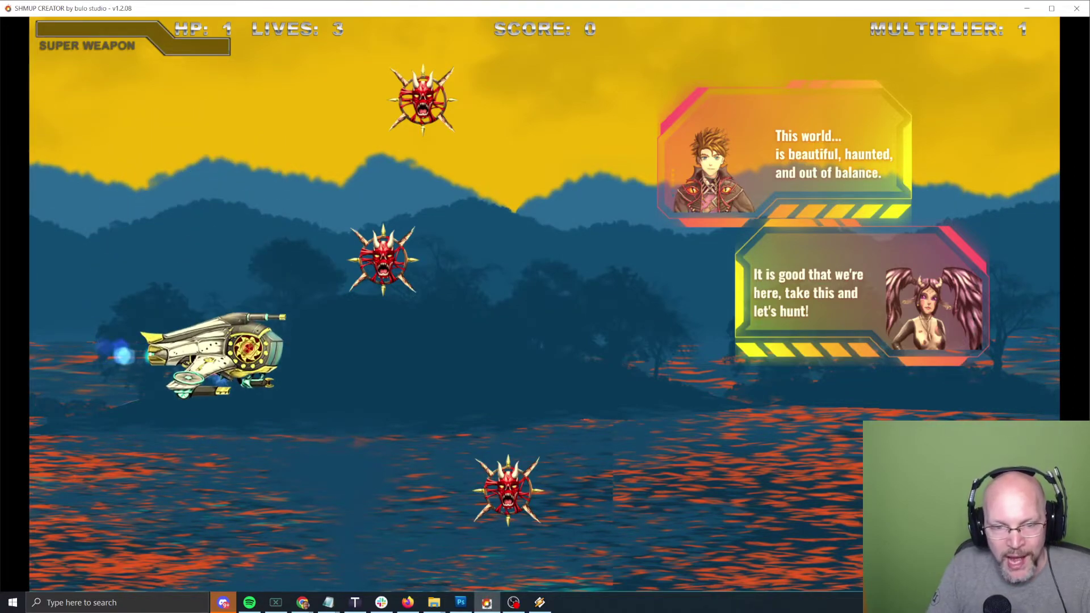